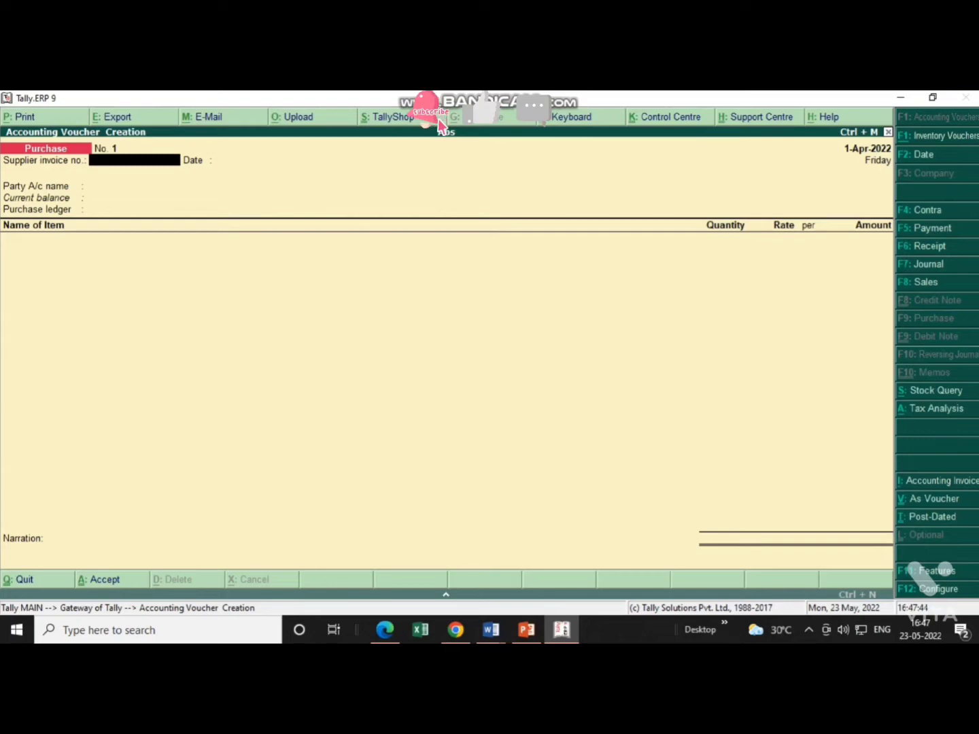
- Enter supplier invoice number 123 with the date 1-Apr-2022 on the purchase voucher
text(123)
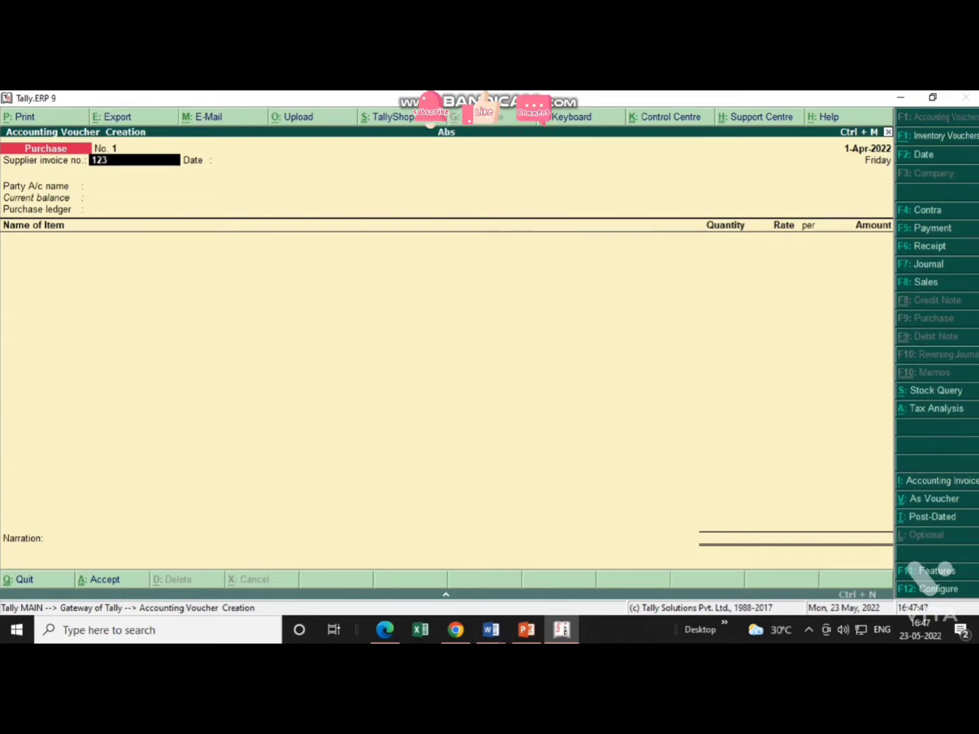
key(Return)
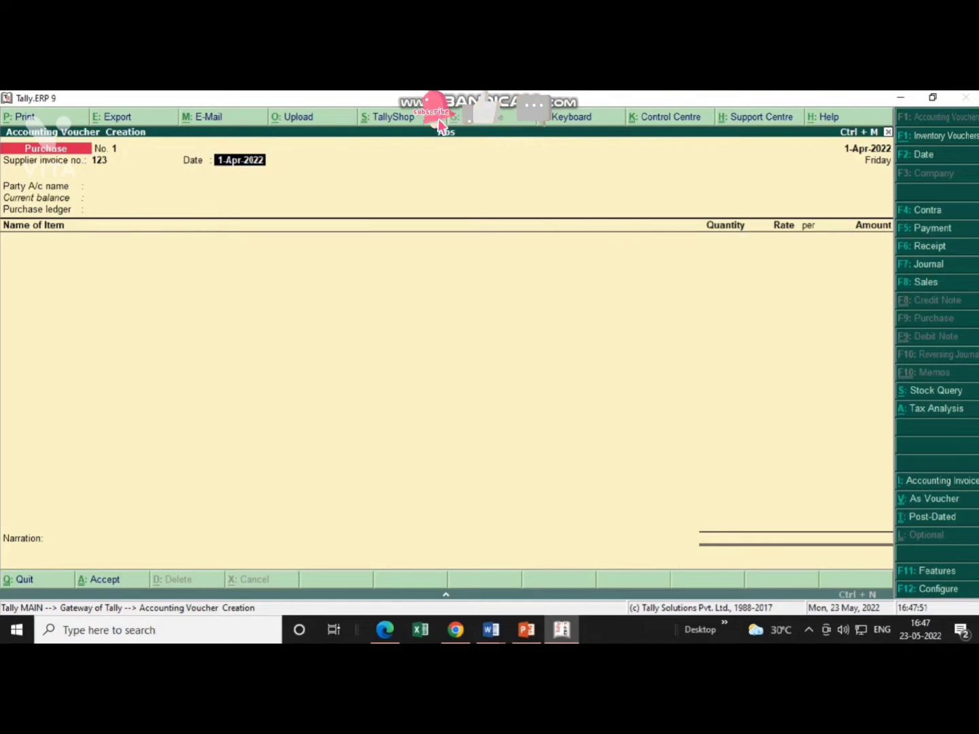
key(Return)
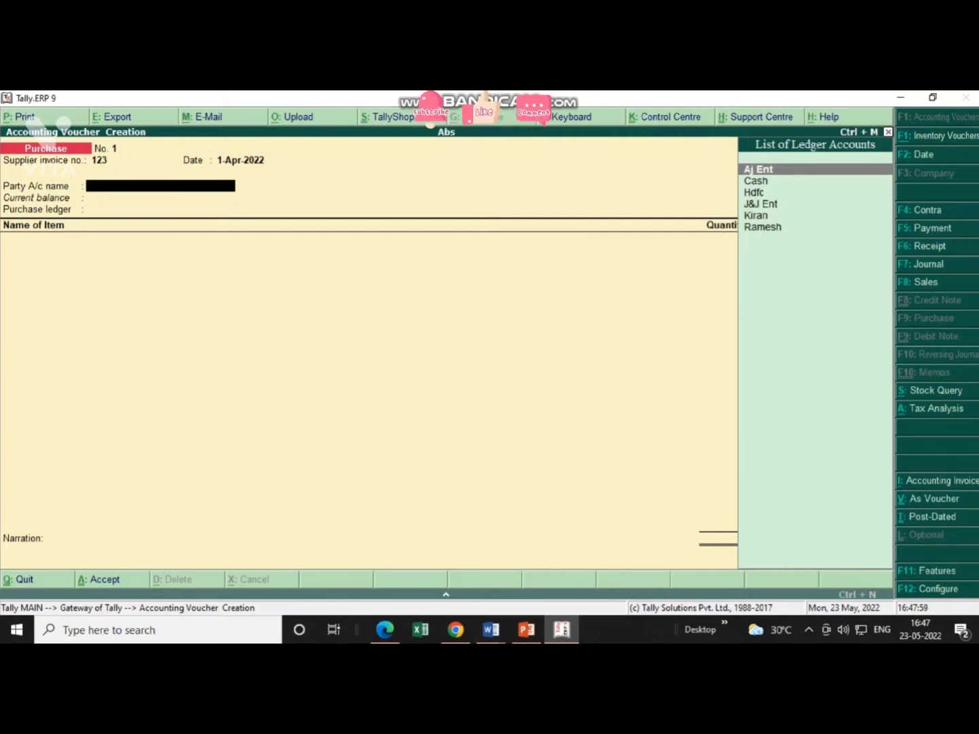
key(Down)
key(Return)
key(ctrl+a)
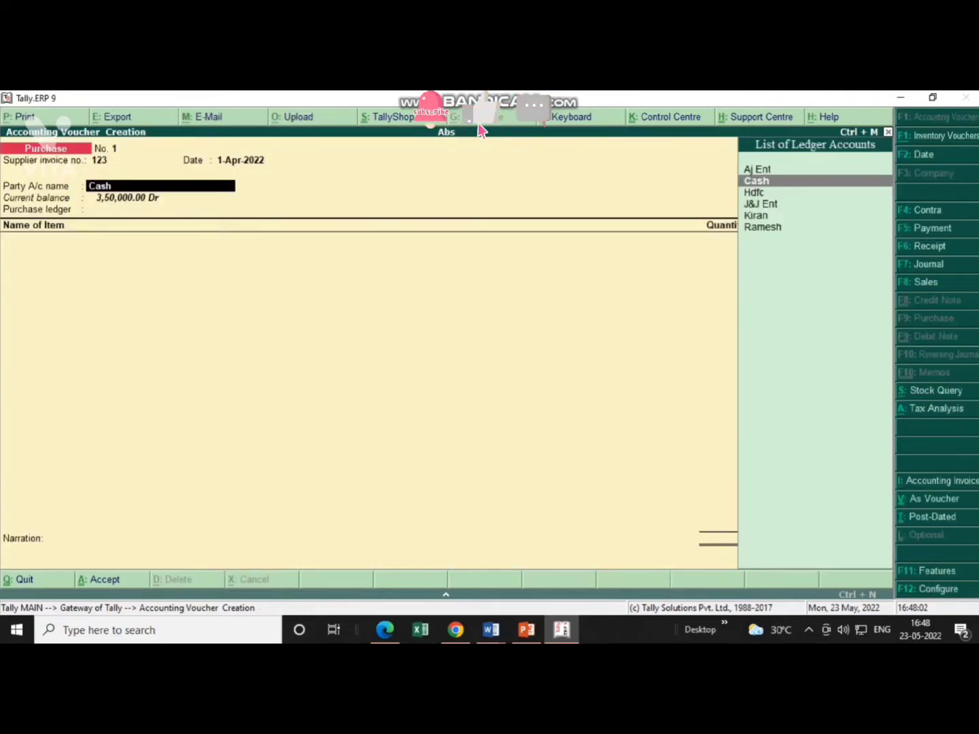
- Set the party account to the supplier listed last, keeping the default supplier details, and use Purchaser Acc as the purchase ledger
key(Down)
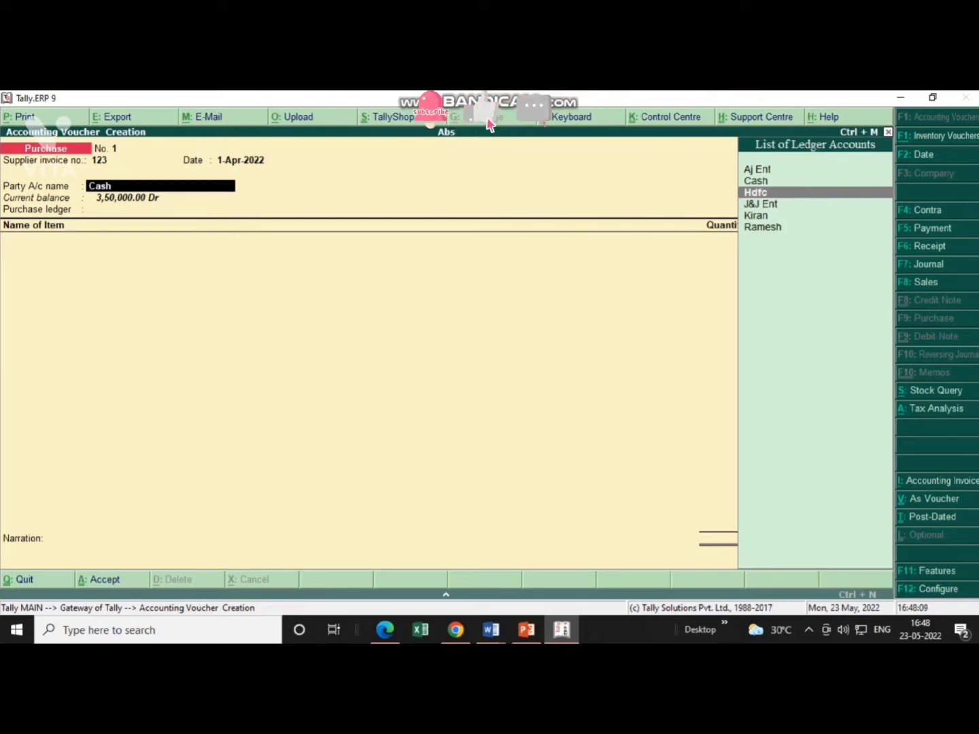
key(Down)
key(Down)
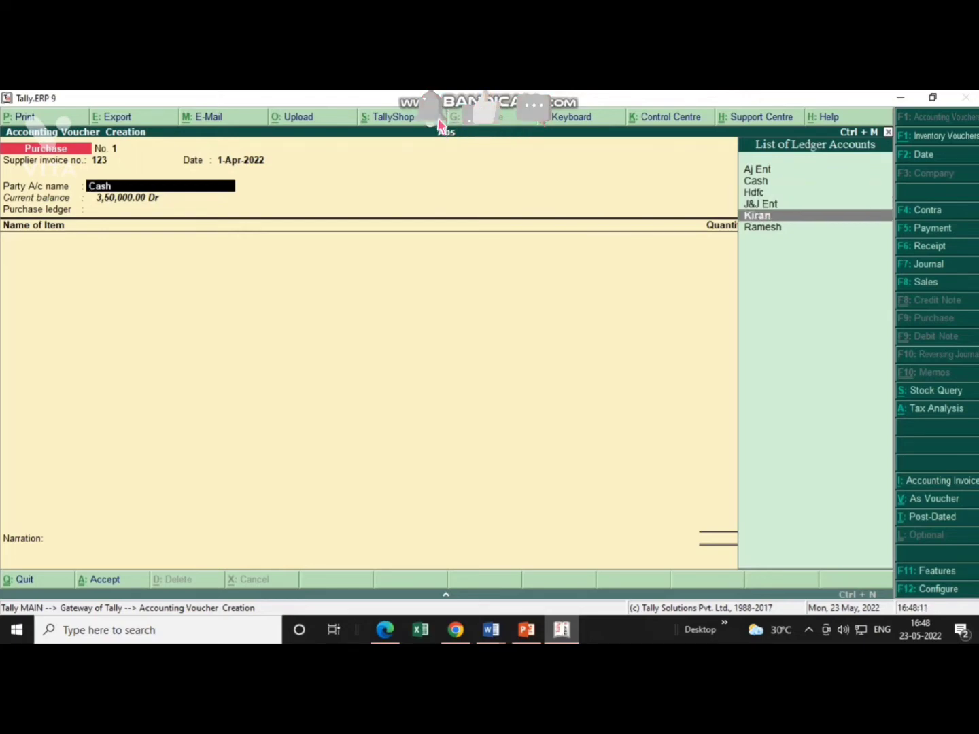
key(Down)
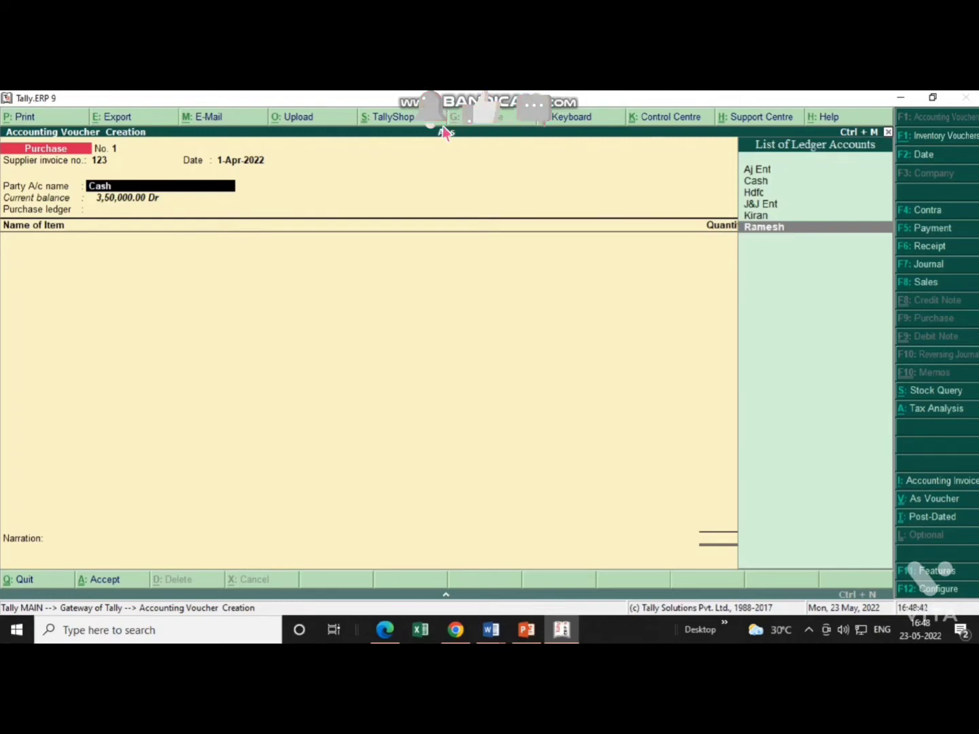
key(Return)
key(Return)
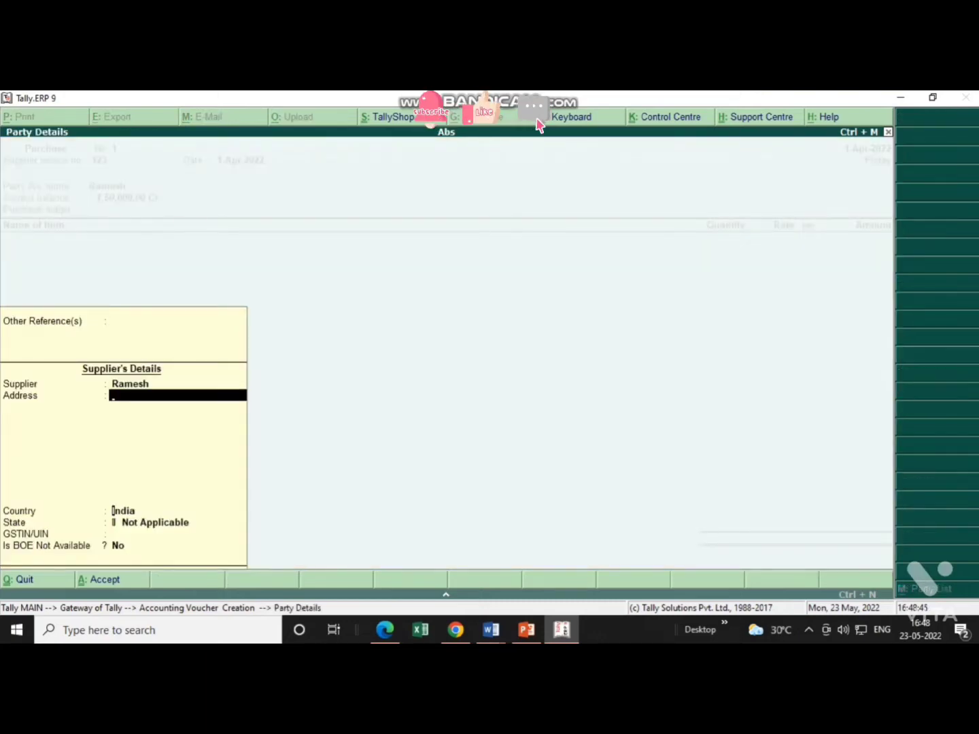
key(Return)
key(Return)
key(Return)
key(Return)
key(Return)
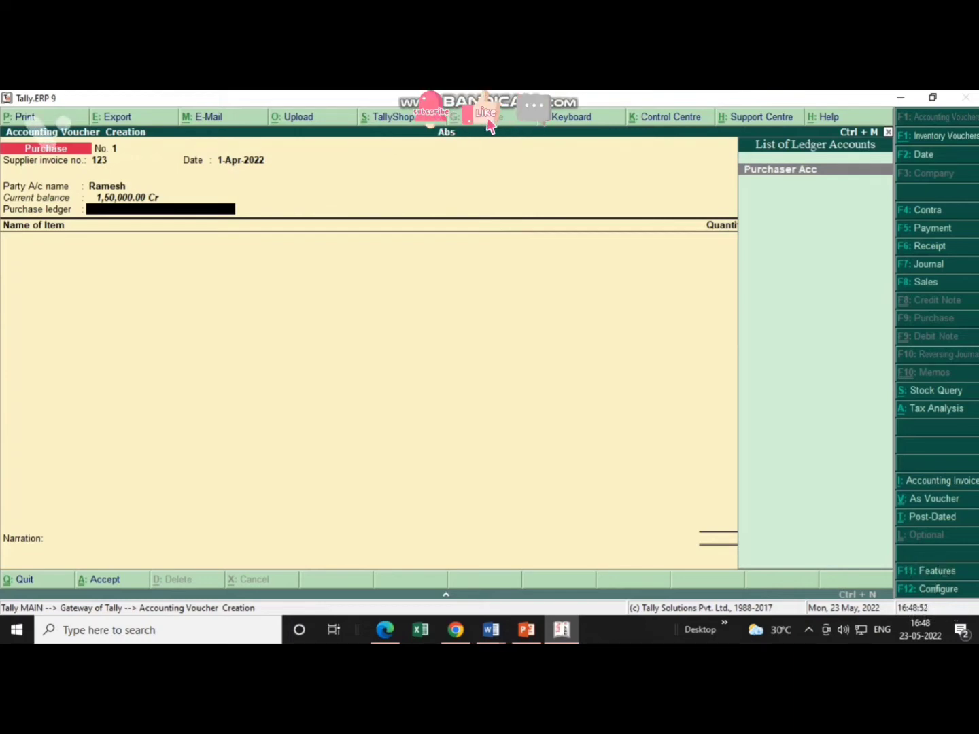
key(Return)
key(Return)
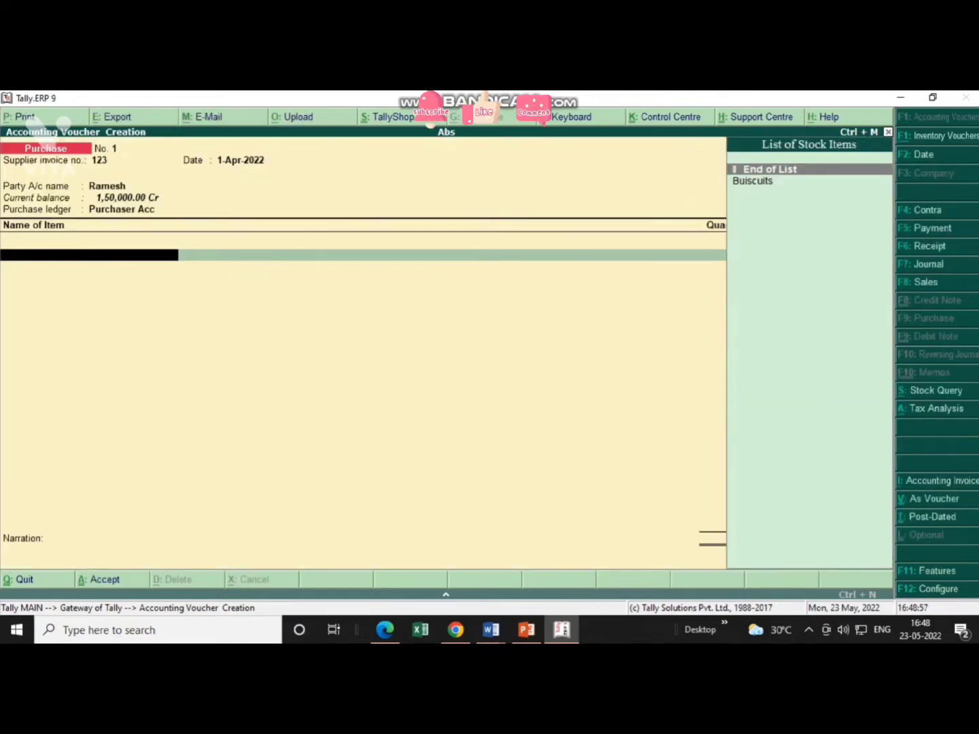
- Add the stock item Buiscuits to the voucher with a quantity of 50 pcs at a rate of 20.00 per pcs
key(Down)
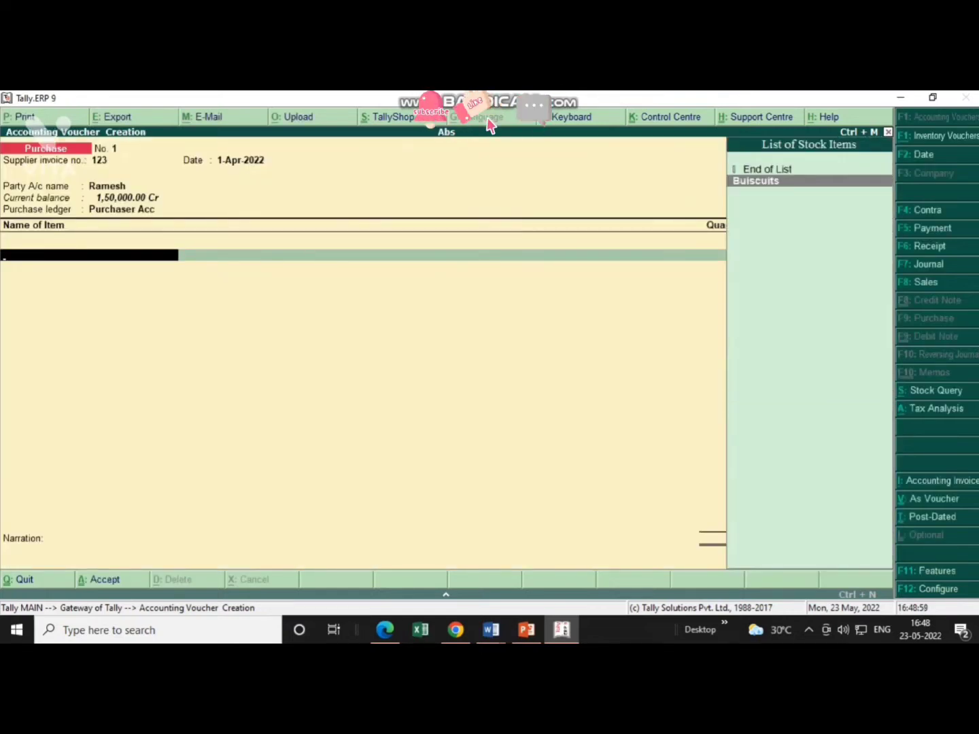
key(Return)
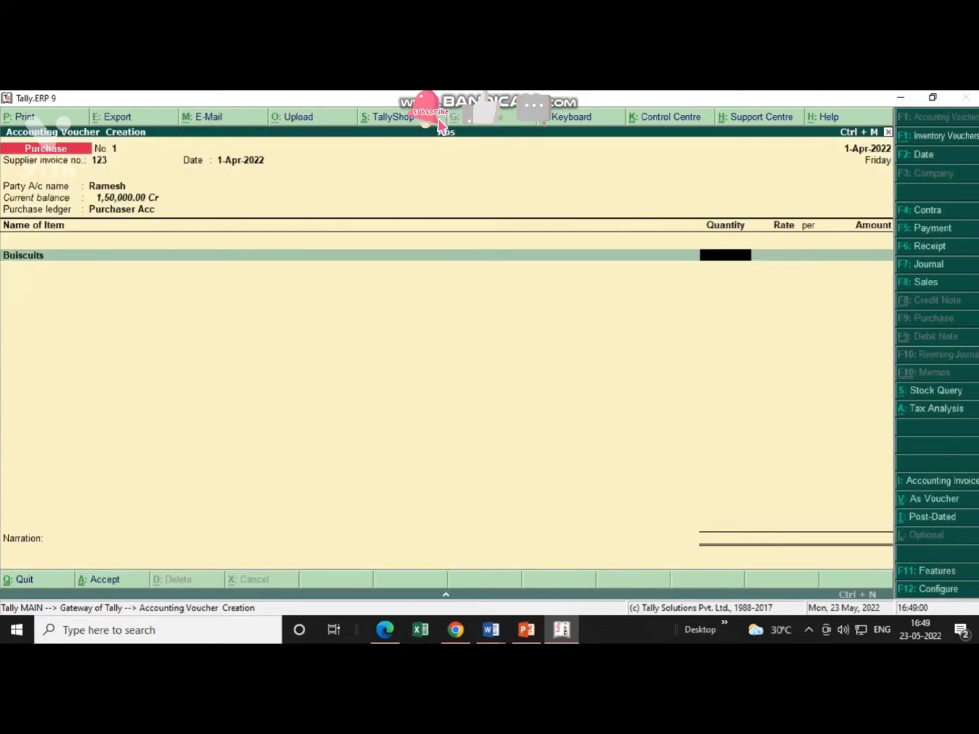
key(Return)
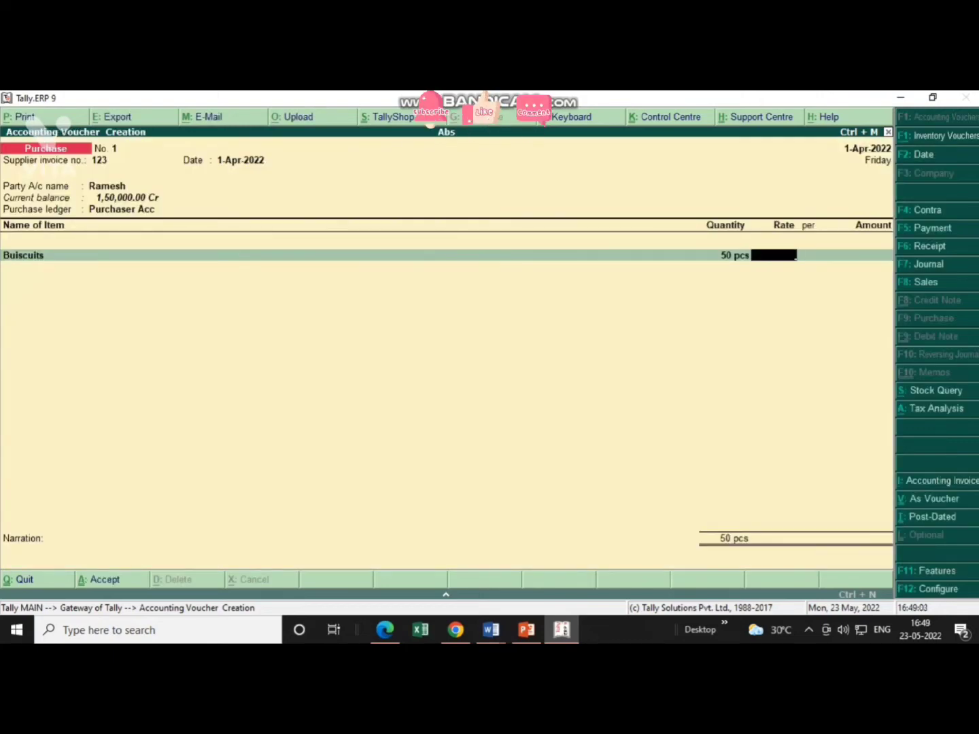
text(20)
key(Return)
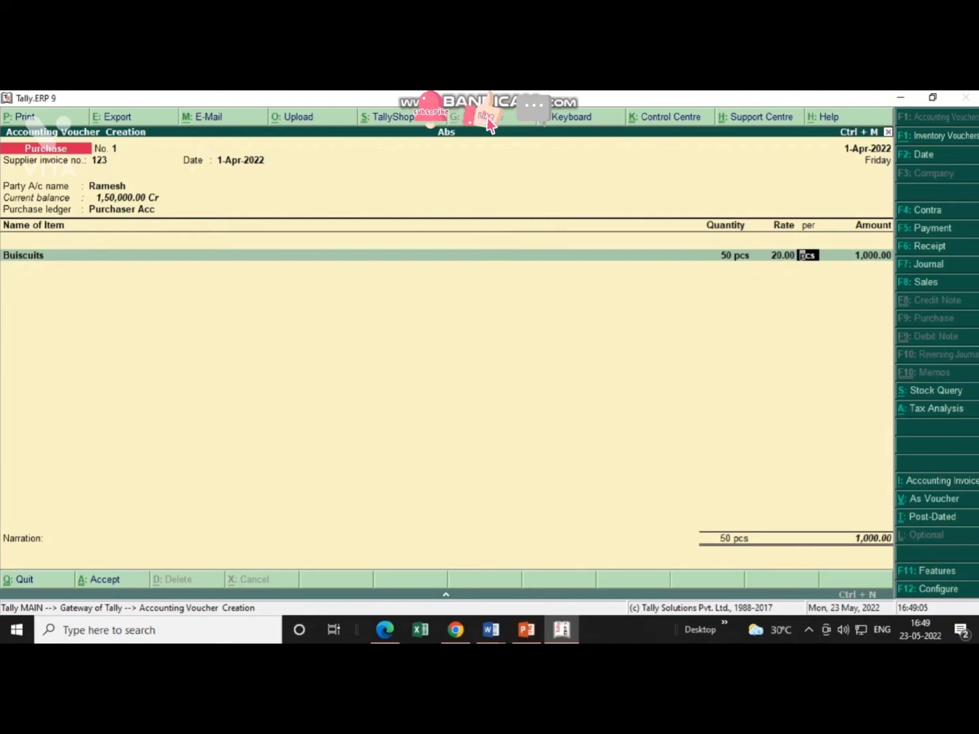
key(Return)
key(Return)
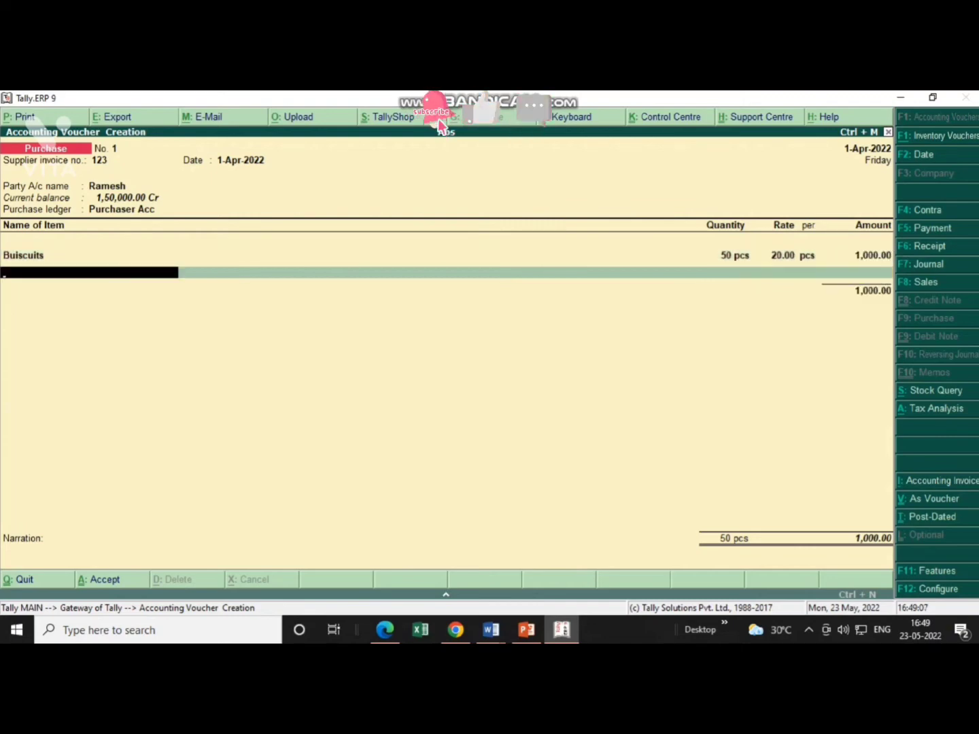
key(BackSpace)
key(BackSpace)
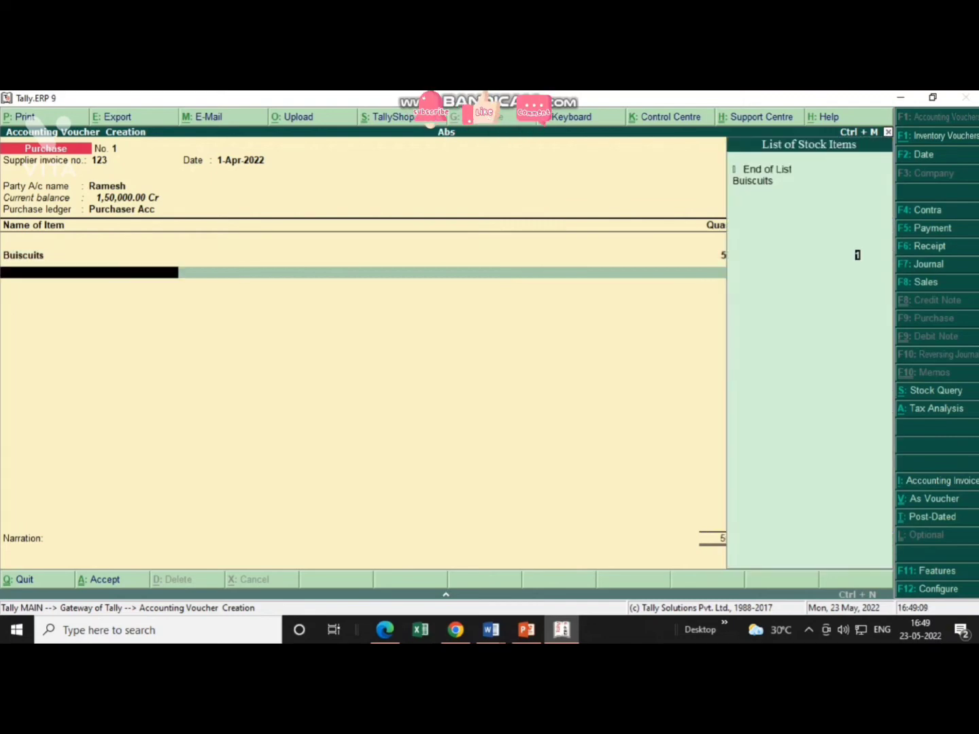
key(Return)
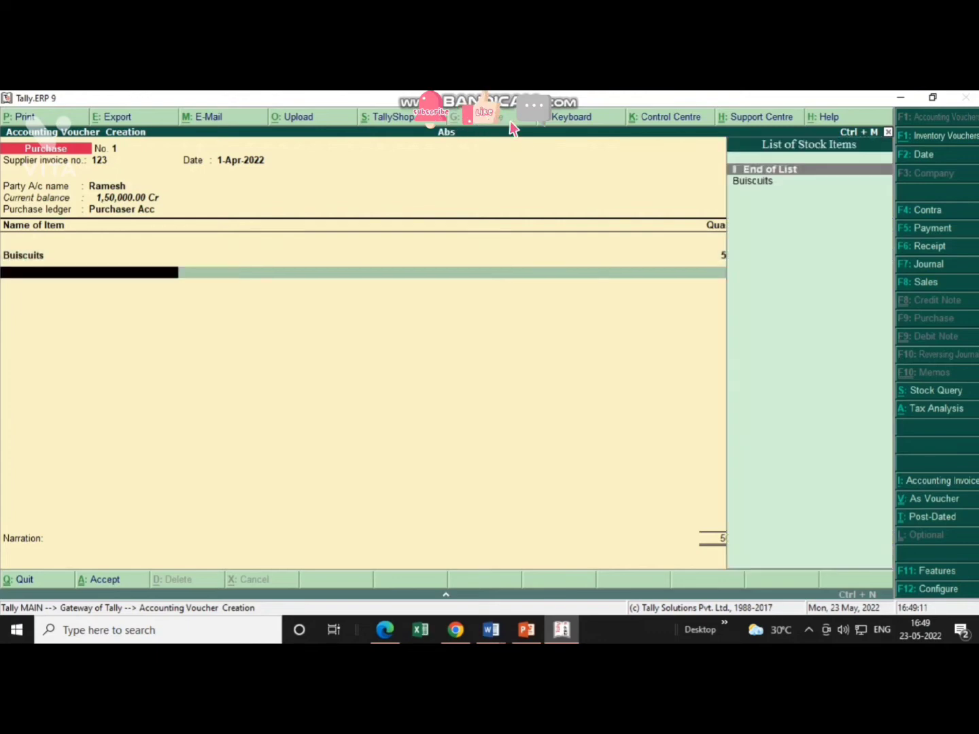
- Create a new stock item named Cake under Primary with the unit pcs for the second item line
key(alt+c)
text(Cake)
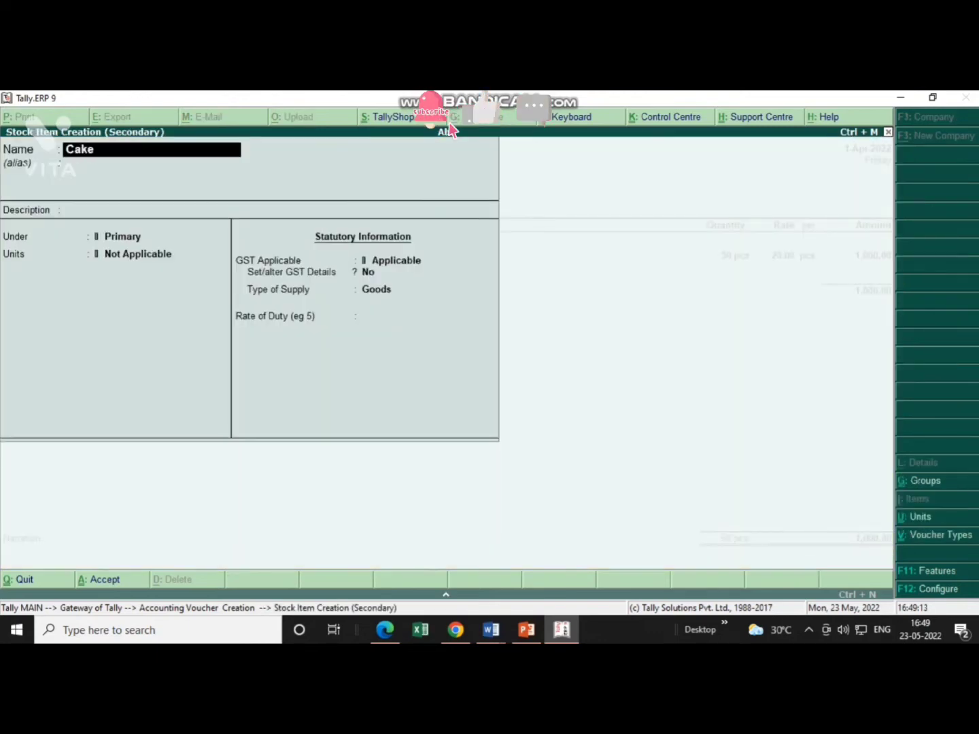
key(Return)
key(Return)
key(Return)
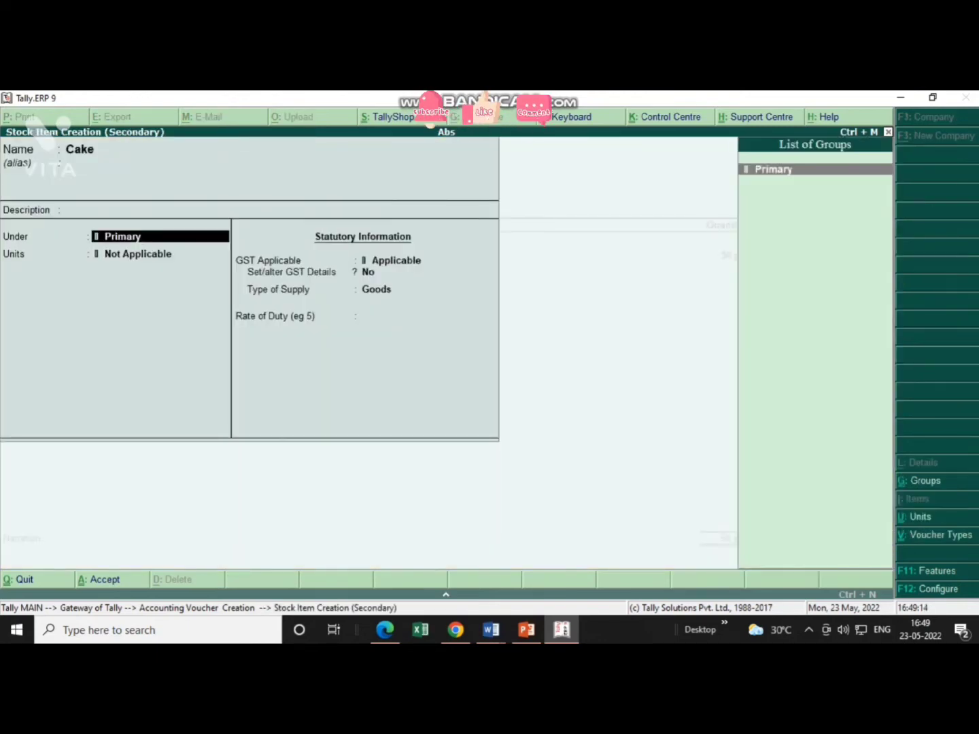
key(Return)
key(Down)
key(Return)
key(Return)
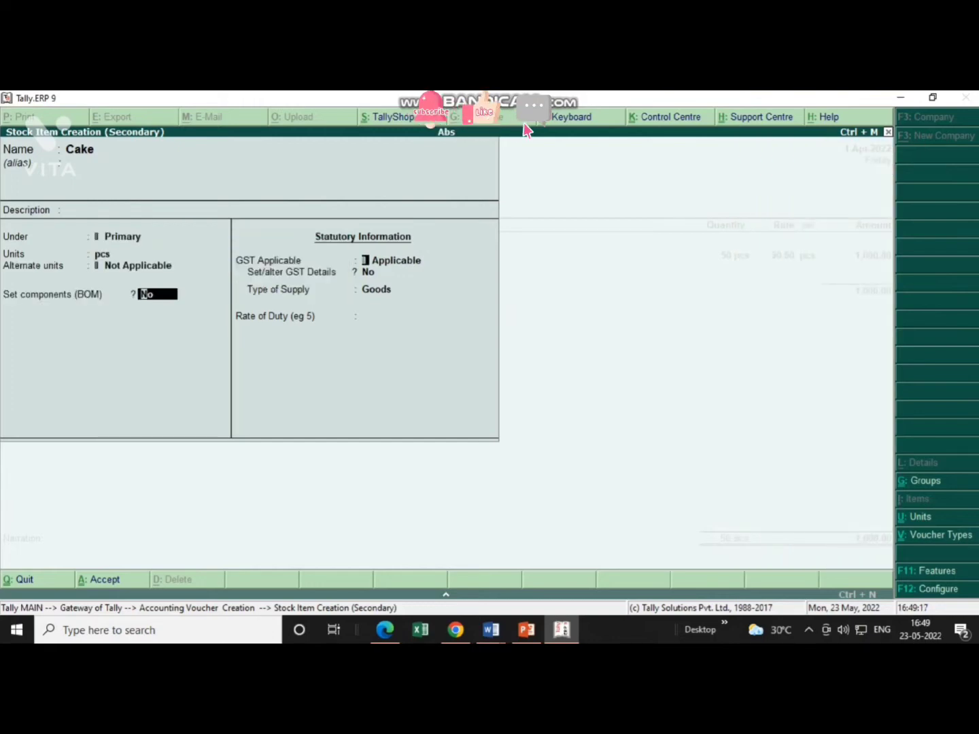
key(Return)
key(Return)
key(Return)
key(Return)
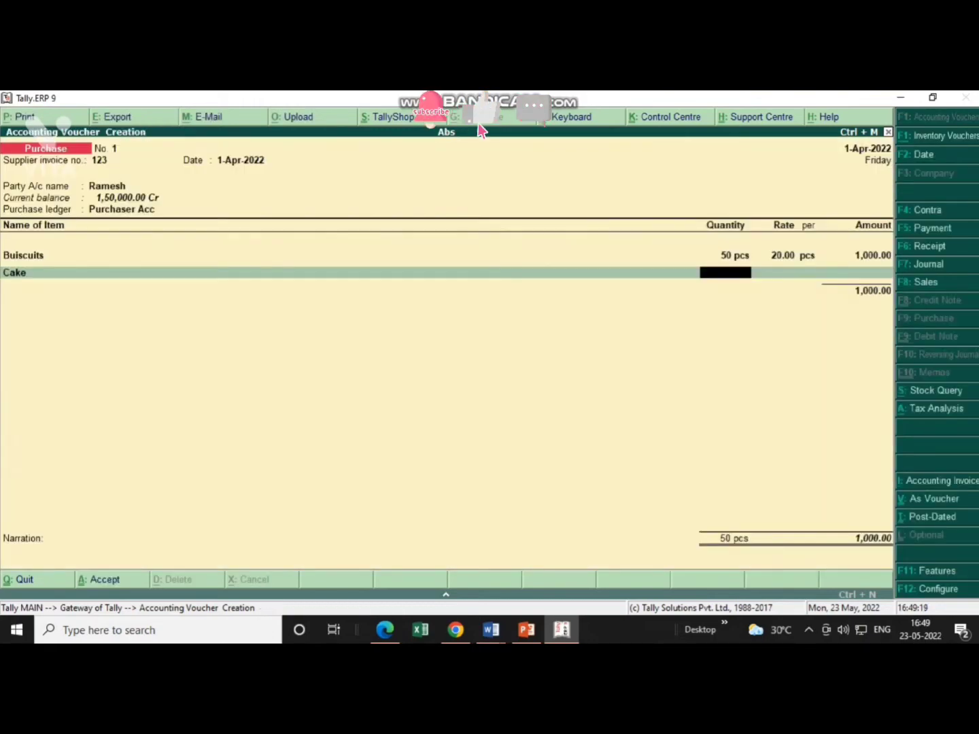
- Set the Cake line to a quantity of 50 pcs at a rate of 25.00 per pcs
text(50)
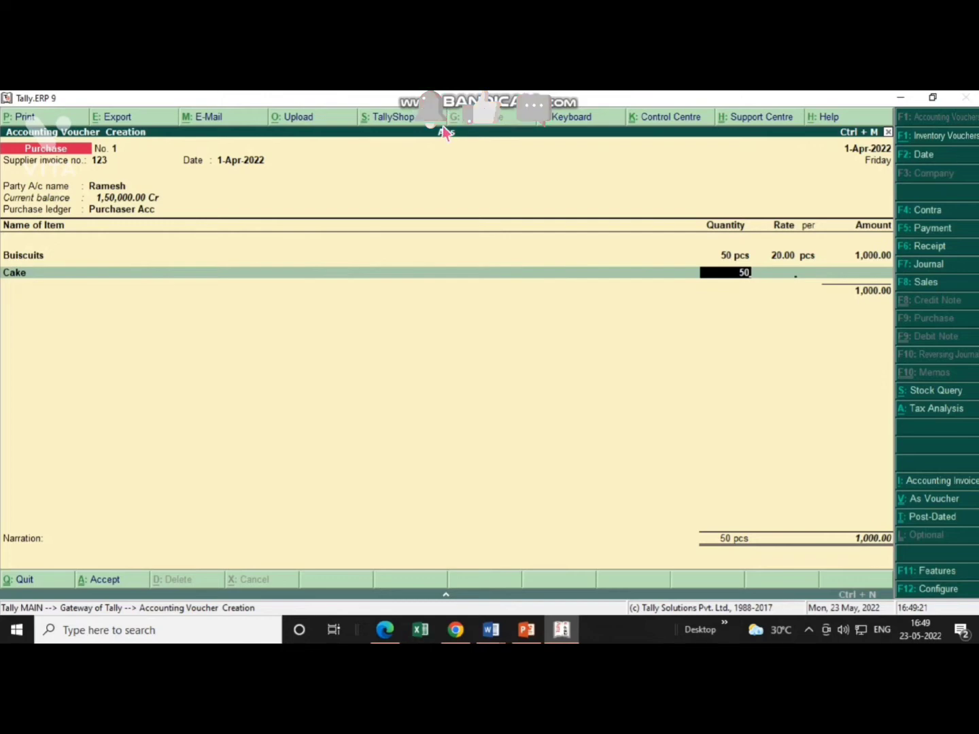
key(Return)
text(25)
key(Return)
key(Return)
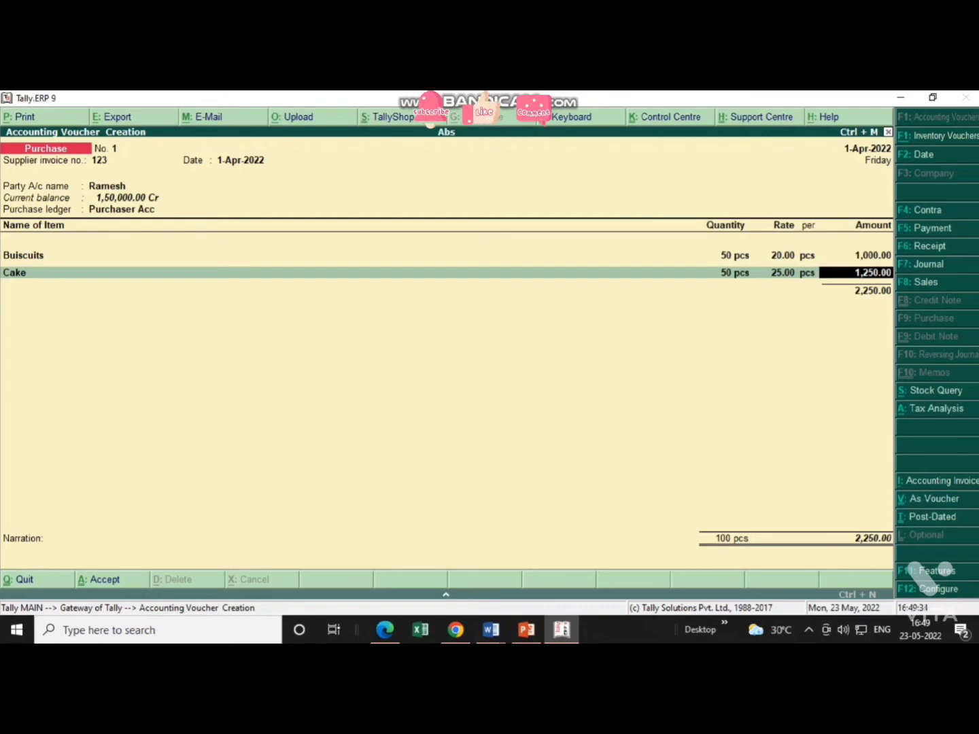
key(Return)
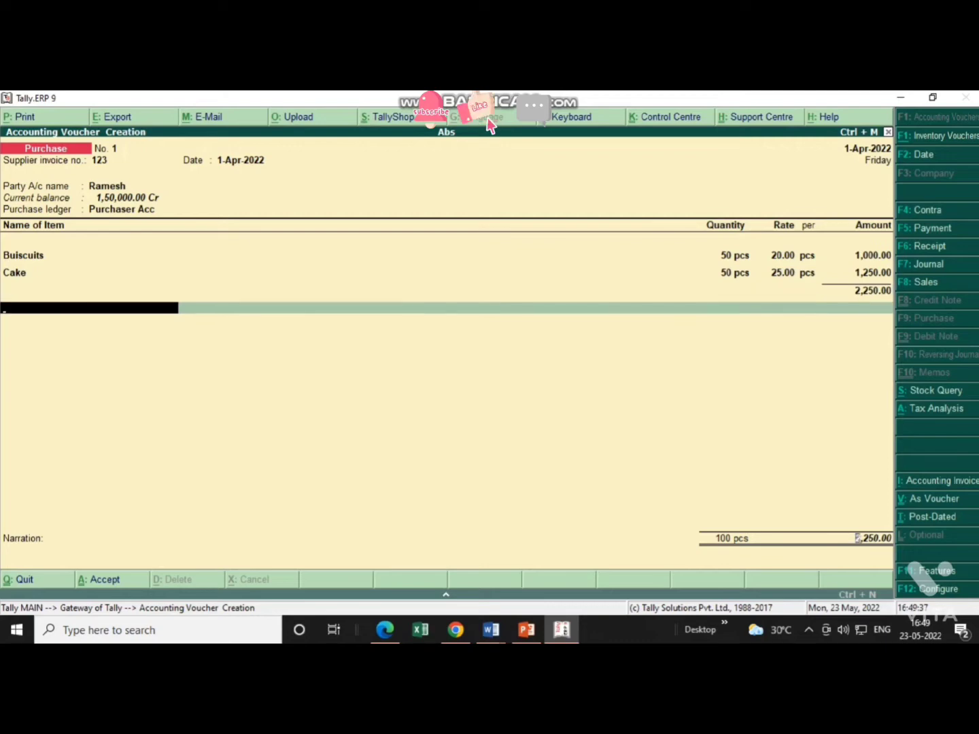
- End the ledger entries, leave the narration blank and save the purchase voucher
key(Return)
key(Return)
key(Escape)
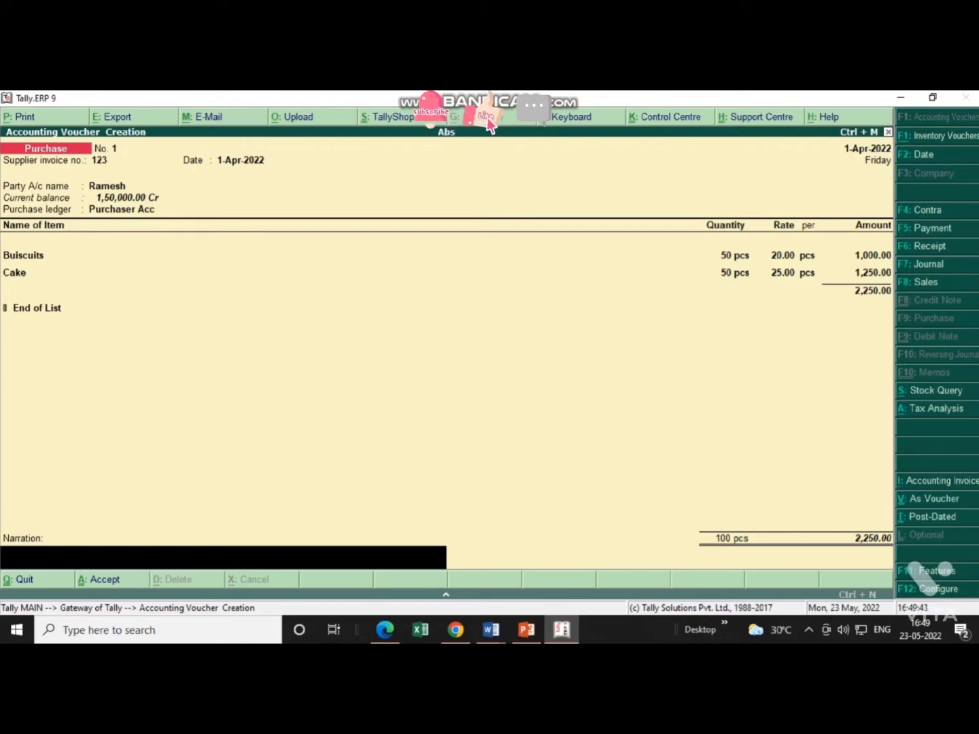
key(Return)
key(Return)
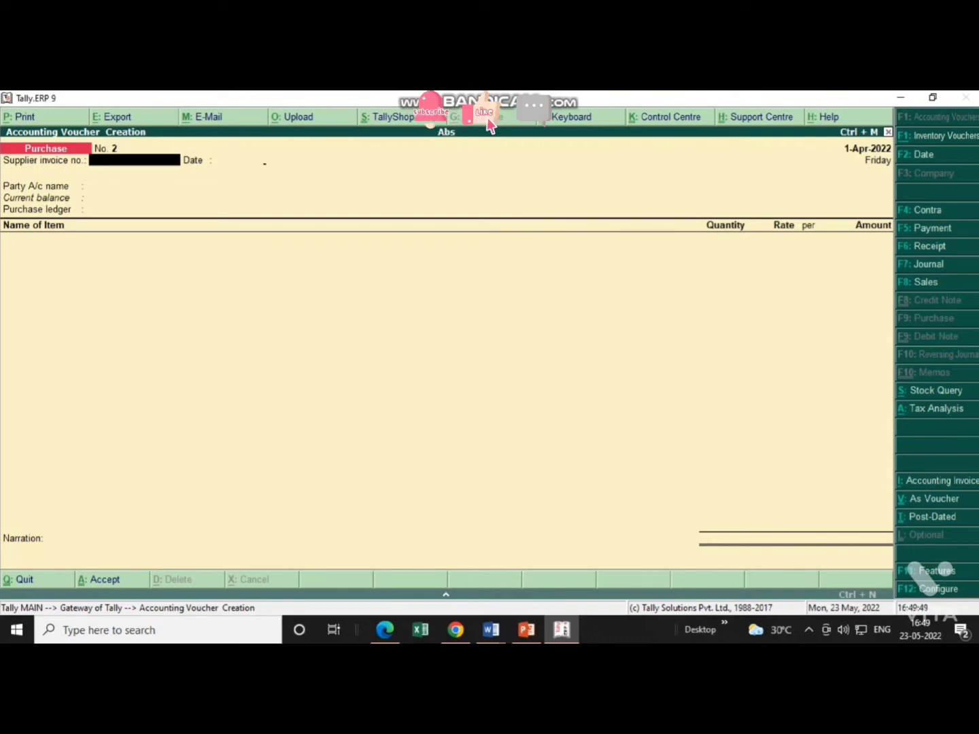
- Enter supplier invoice number 124 with the date 1-Apr-2022 on the second purchase voucher
key(Return)
key(Return)
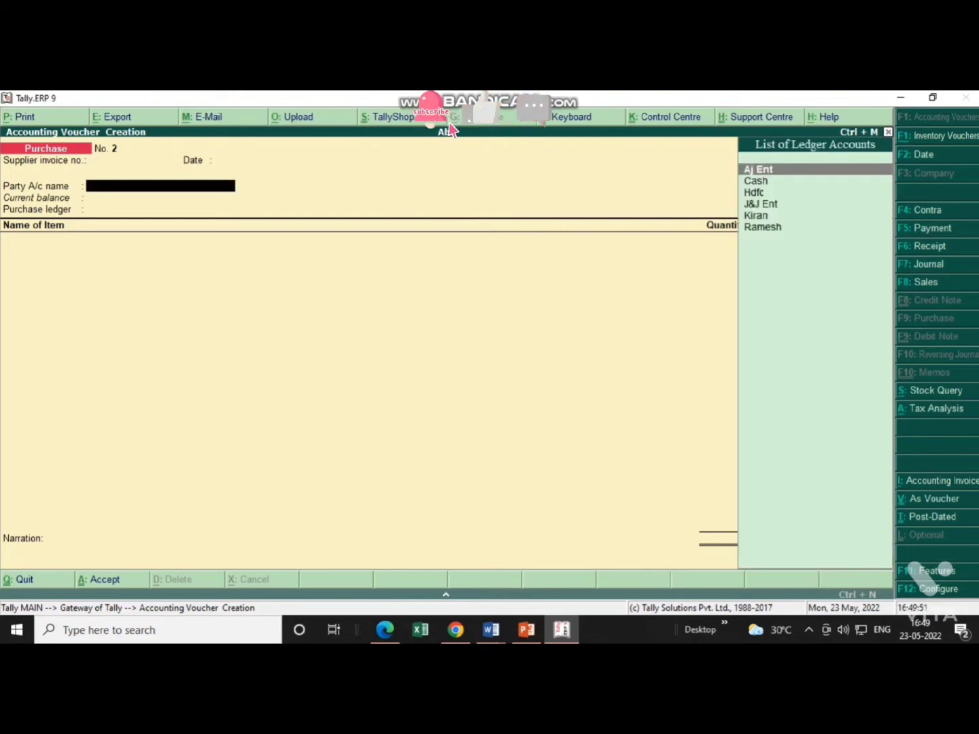
key(BackSpace)
key(BackSpace)
text(12)
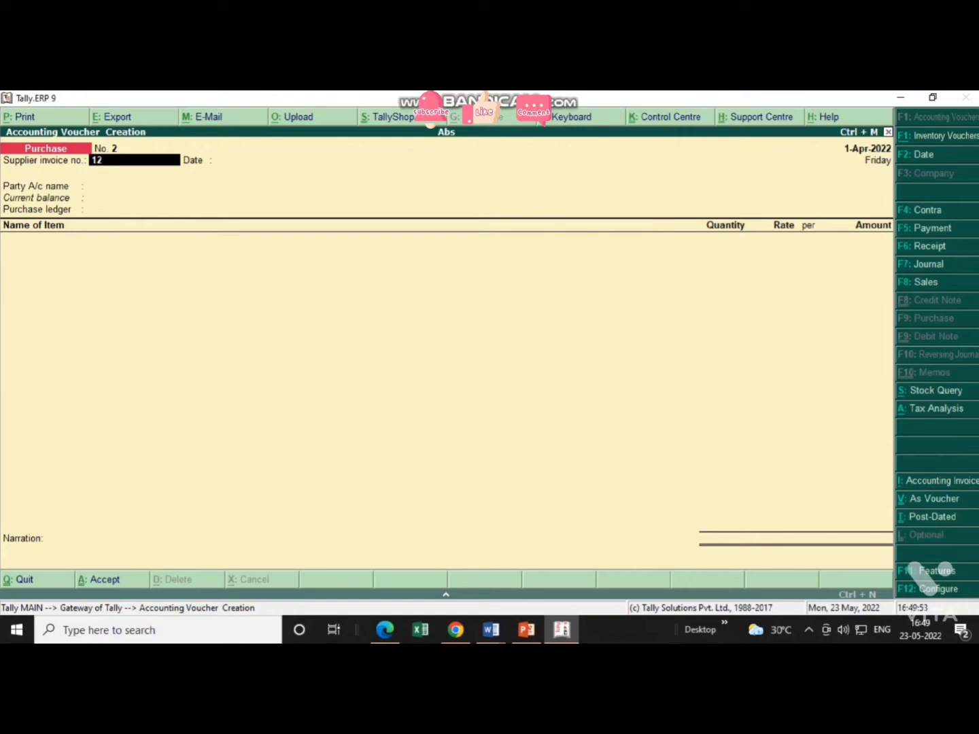
text(4)
key(Return)
key(Return)
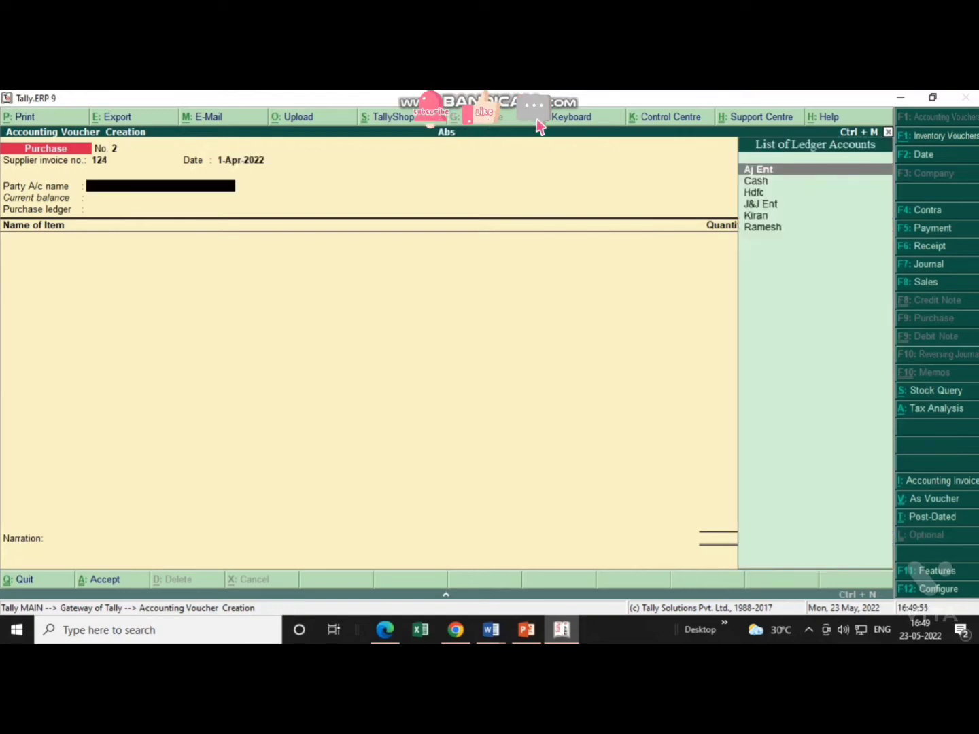
- Set the party account to Cash with the default supplier details and the purchase ledger to Purchaser Acc
key(Down)
key(Return)
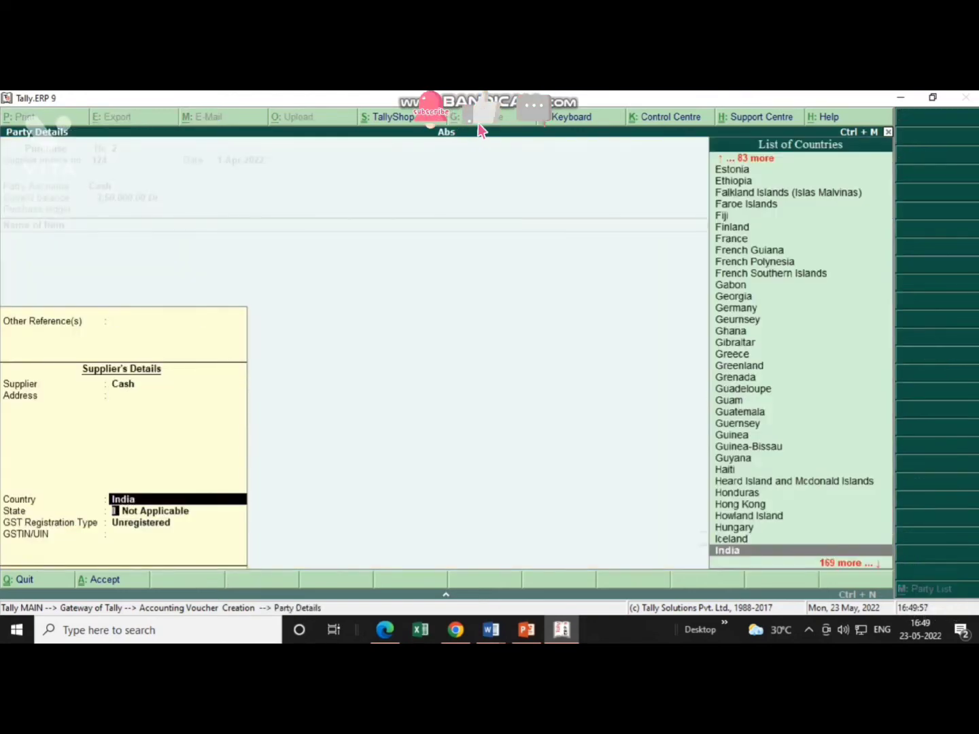
key(Return)
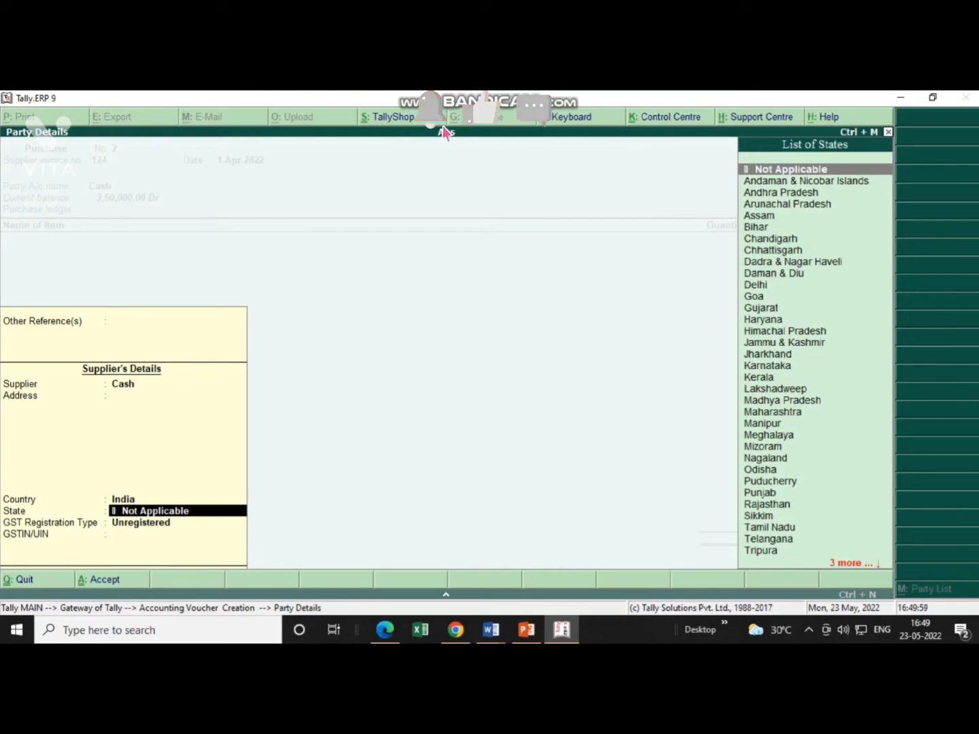
key(Return)
key(Return)
key(Return)
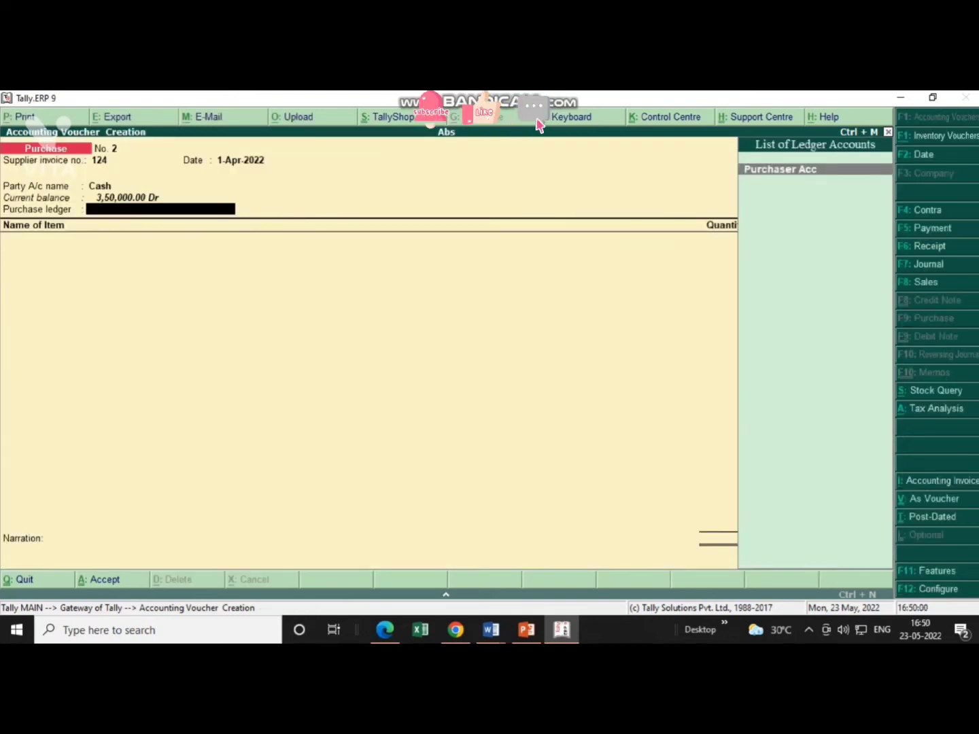
key(Return)
key(Return)
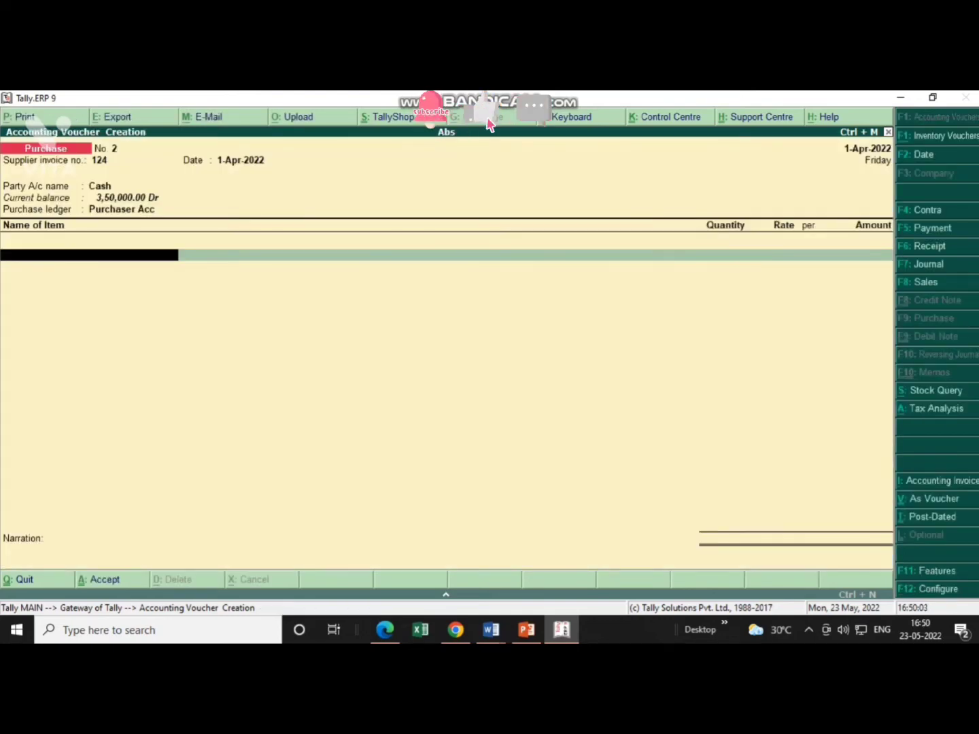
- Add the stock item Buiscuits to the cash purchase with a quantity of 20 pcs at a rate of 20.00 per pcs
text(B)
key(Return)
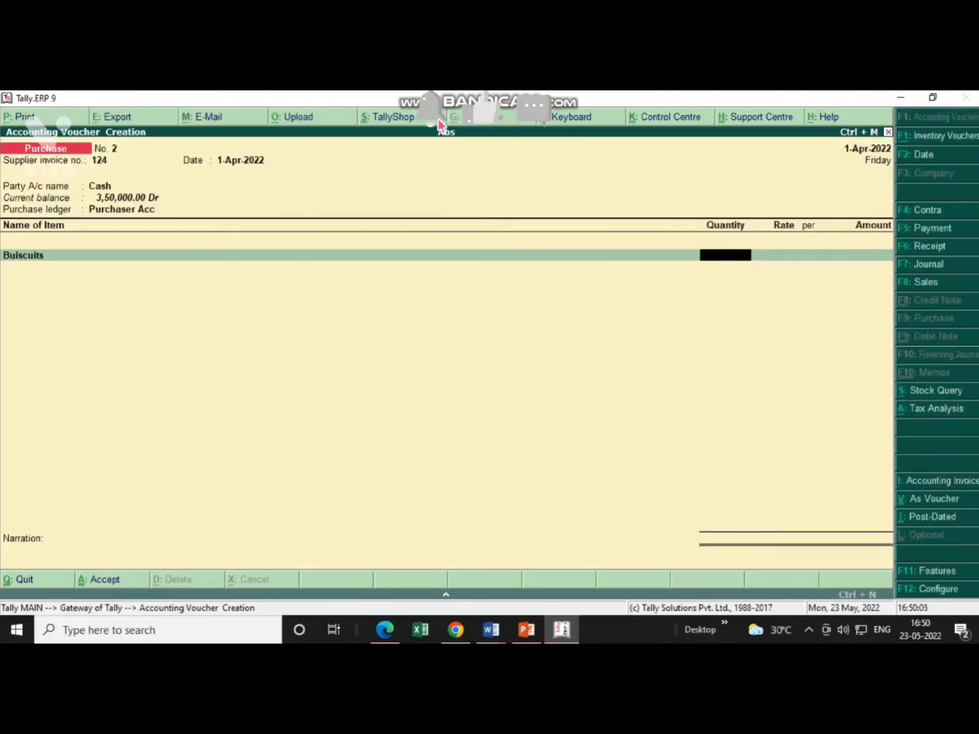
text(20)
key(Return)
key(Return)
key(Return)
key(Return)
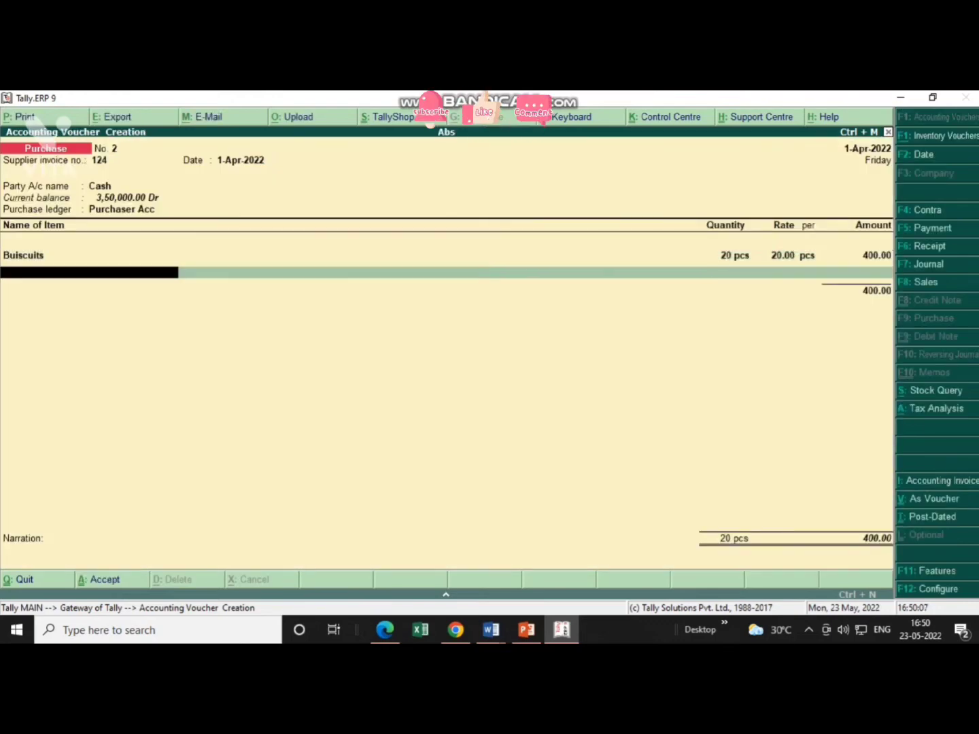
- End the item and ledger entries, leave the narration blank and save the cash purchase voucher
key(Return)
key(Return)
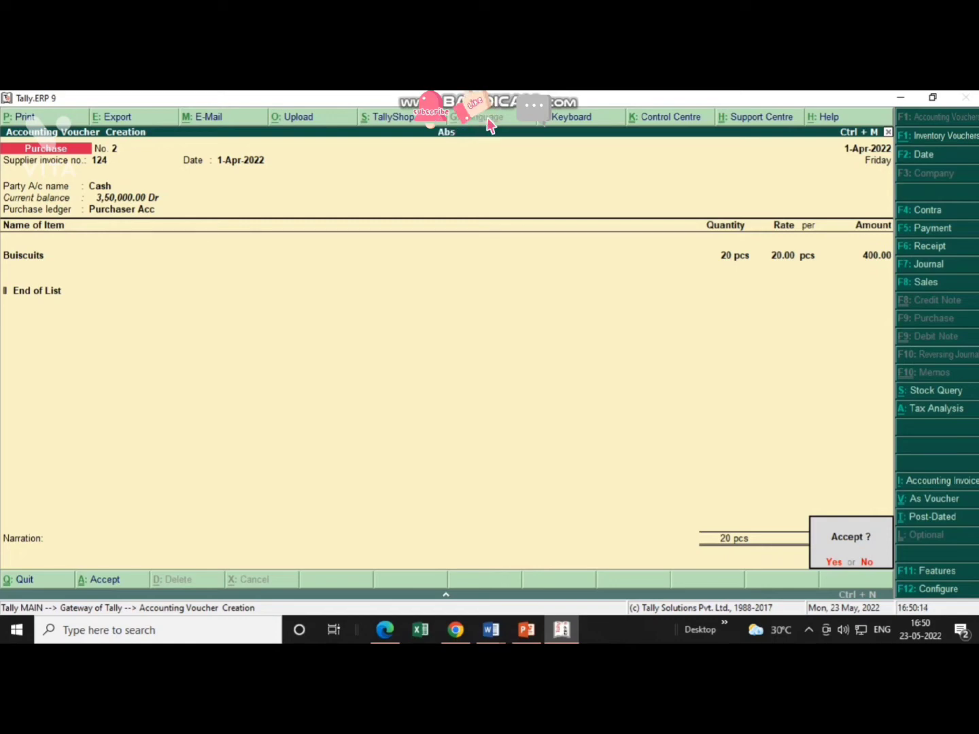
key(ctrl+a)
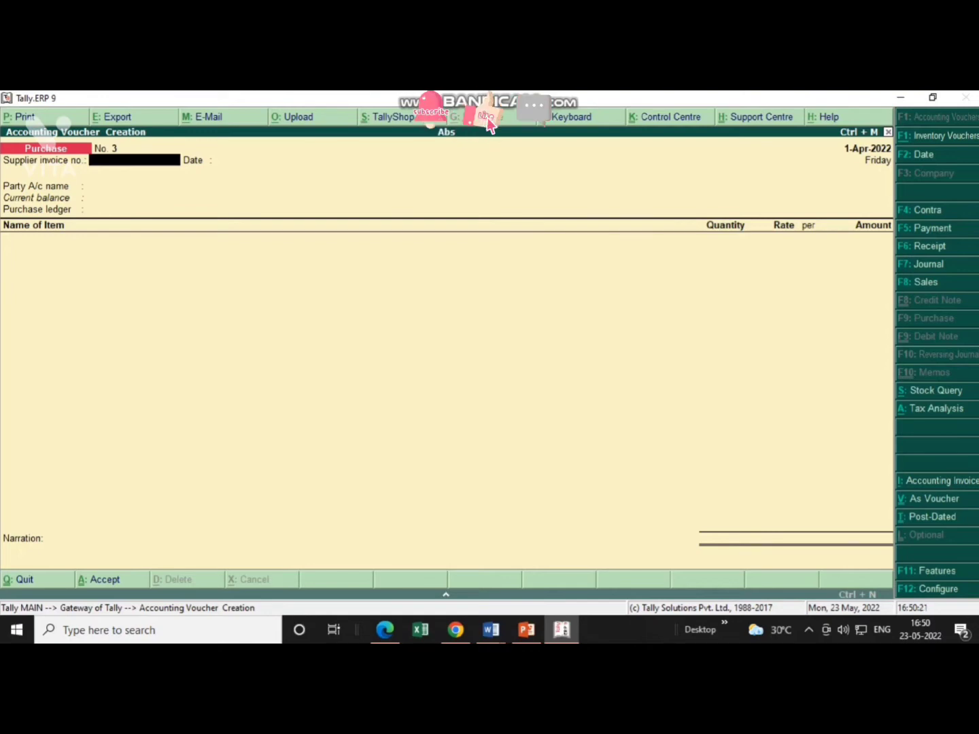
- Switch to a new sales voucher and enter 189 as its reference number
key(F8)
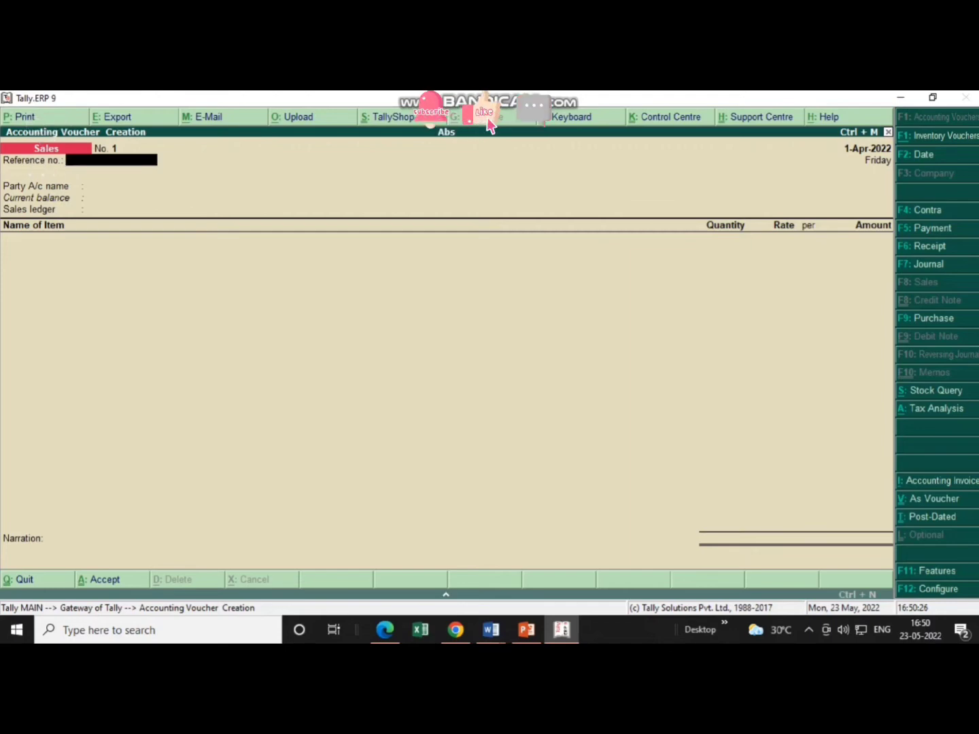
text(18)
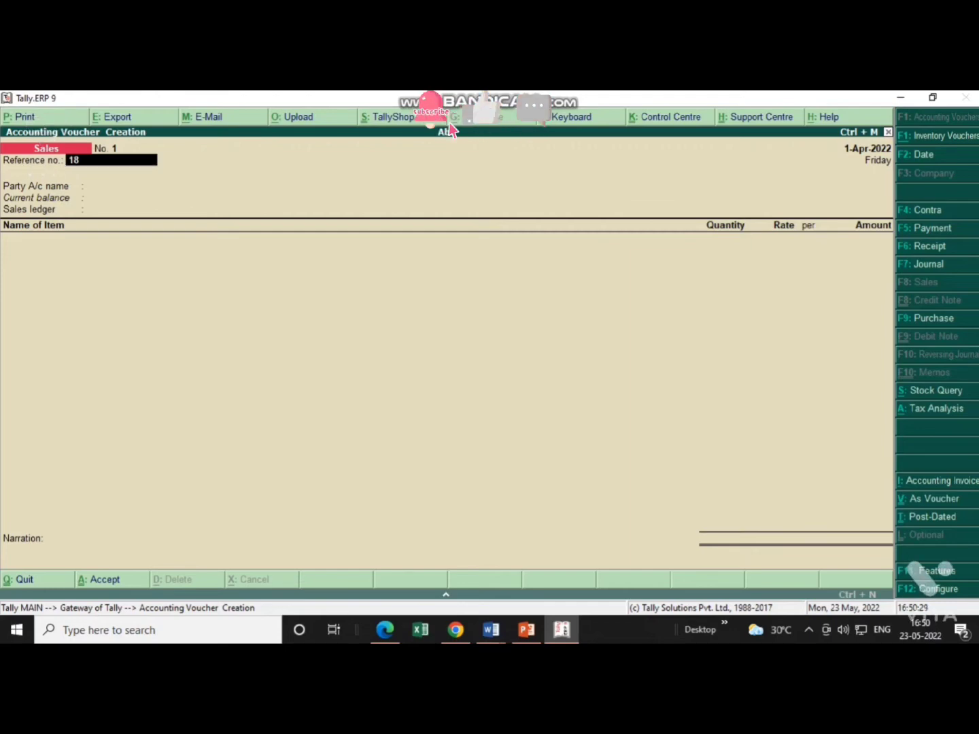
text(9)
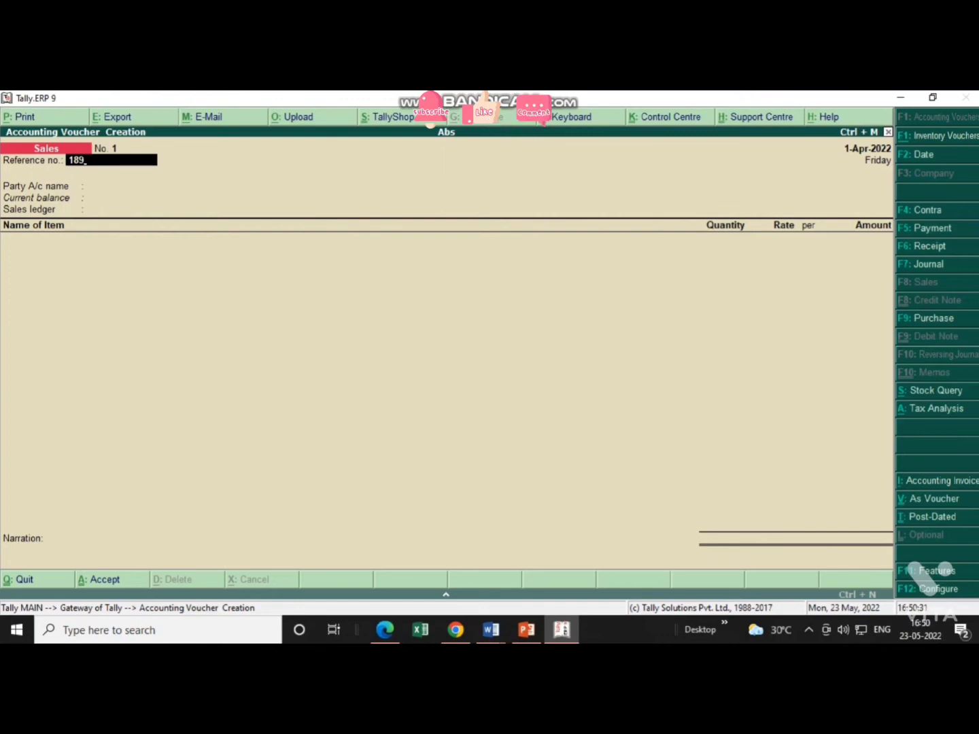
key(Return)
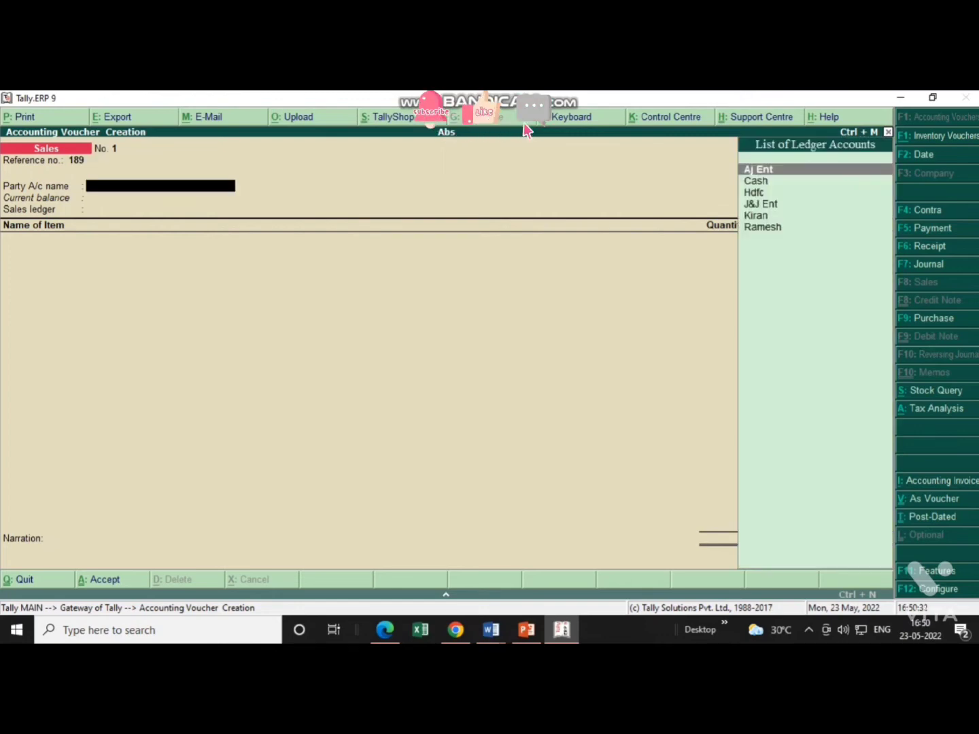
- Set the sales voucher's party account to Cash and accept the default despatch, order and buyer's details
key(Down)
key(Return)
key(Return)
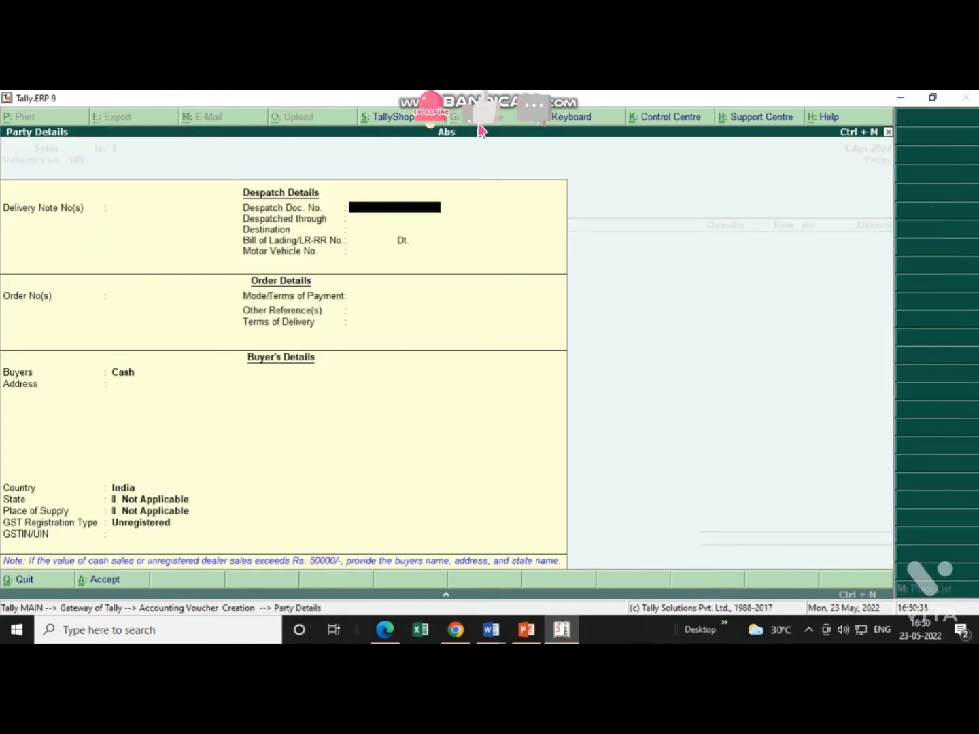
key(Return)
key(Return)
key(Return)
key(Return)
key(Return)
key(Return)
key(Return)
key(Return)
key(Return)
key(Return)
key(Return)
key(Return)
key(Return)
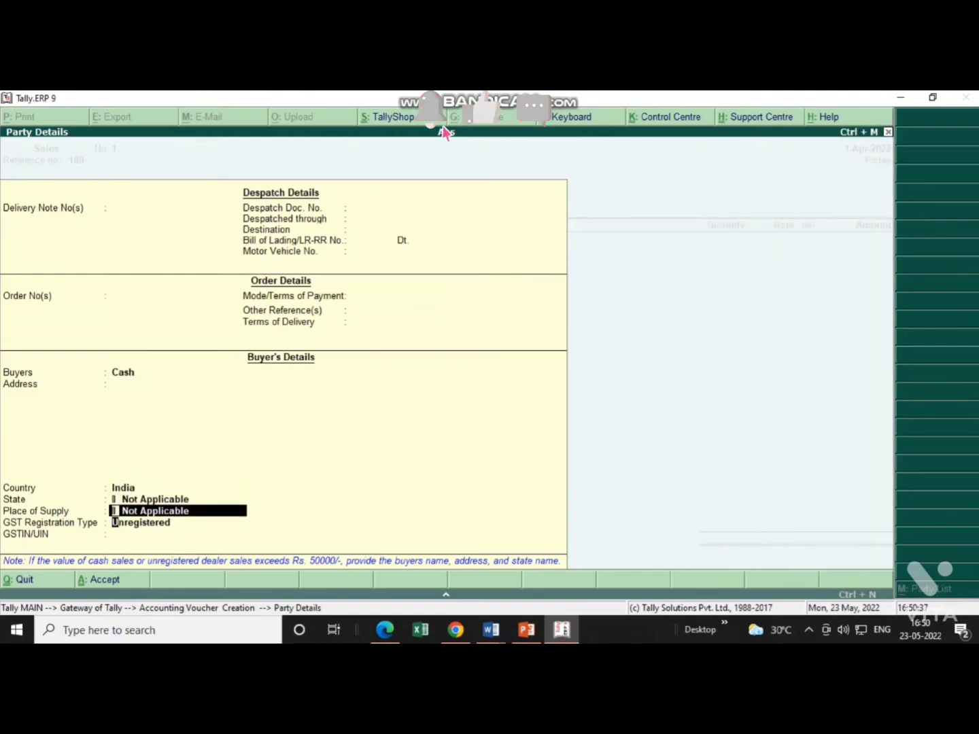
key(Return)
key(Return)
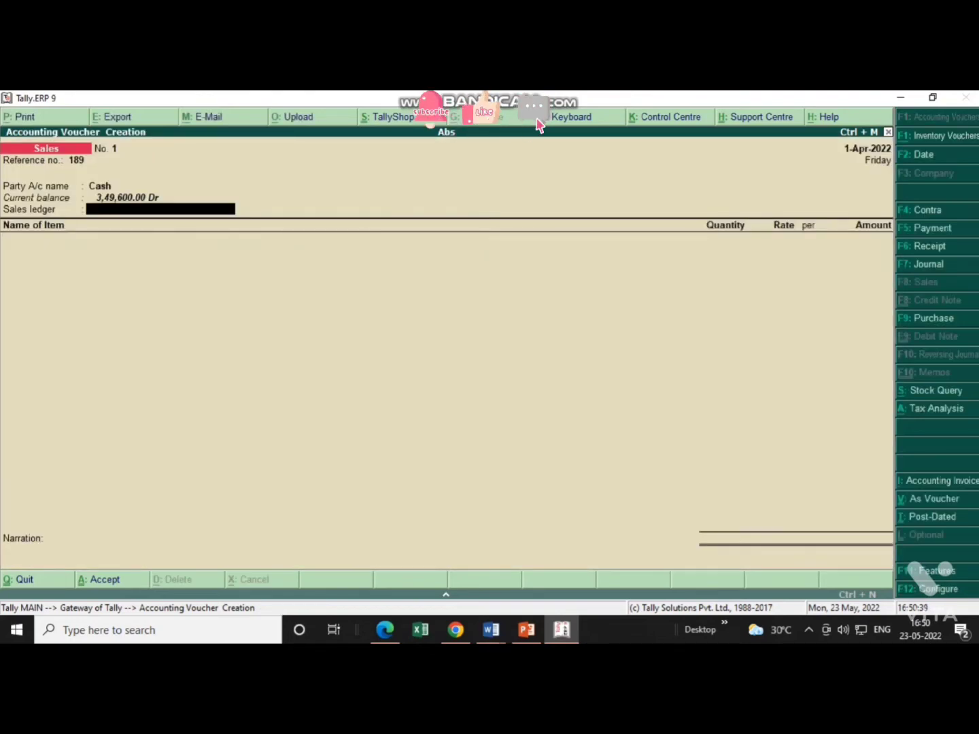
- Create a ledger named Sales under Sales Accounts from the sales ledger field, keeping its other settings at their defaults
key(alt+c)
text(Sa)
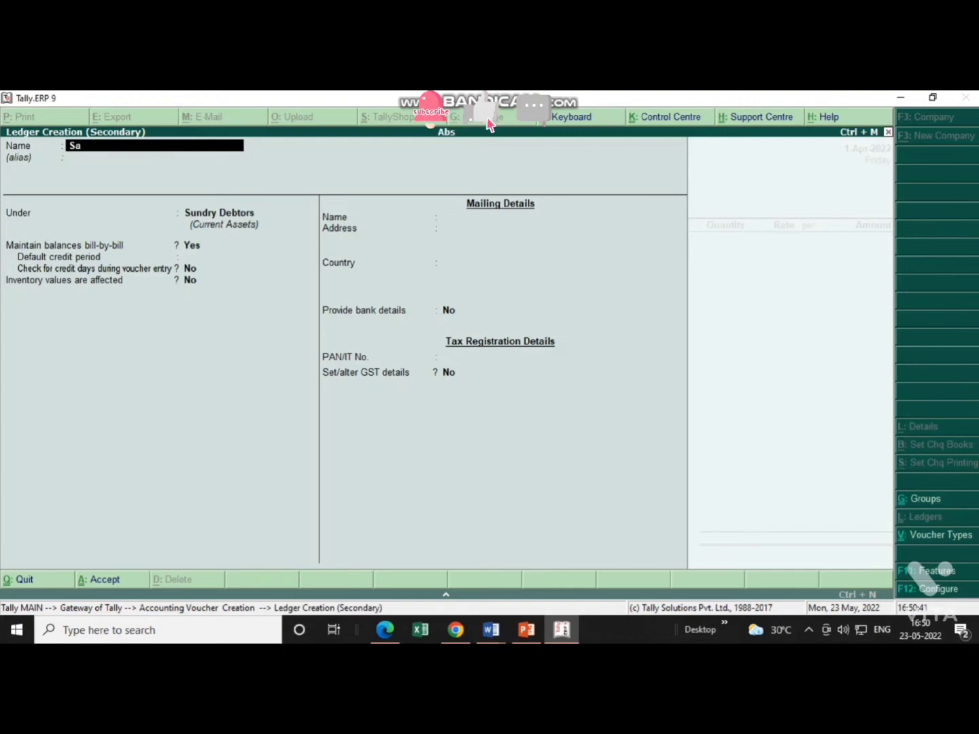
text(les)
key(Return)
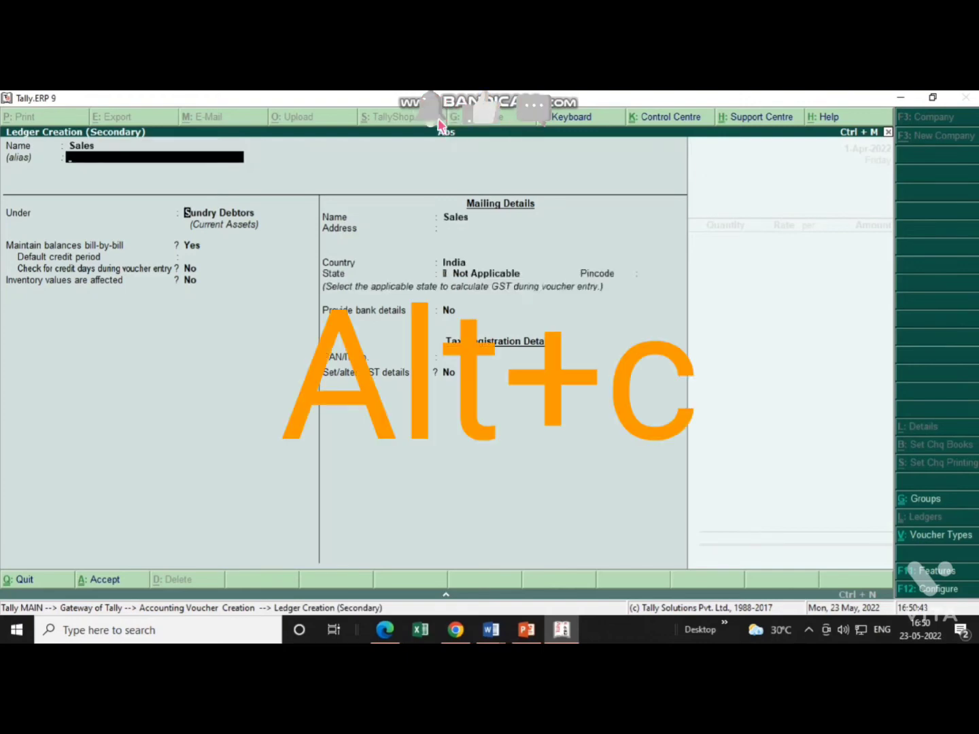
text(Sa)
key(Return)
key(Return)
key(Return)
key(Return)
key(Return)
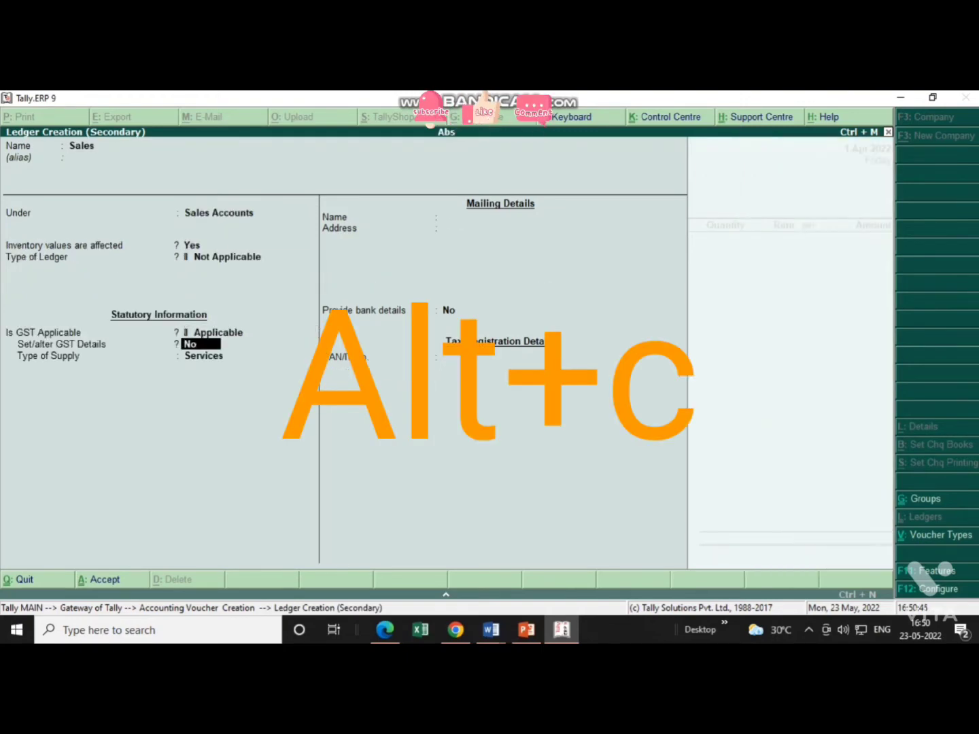
key(ctrl+a)
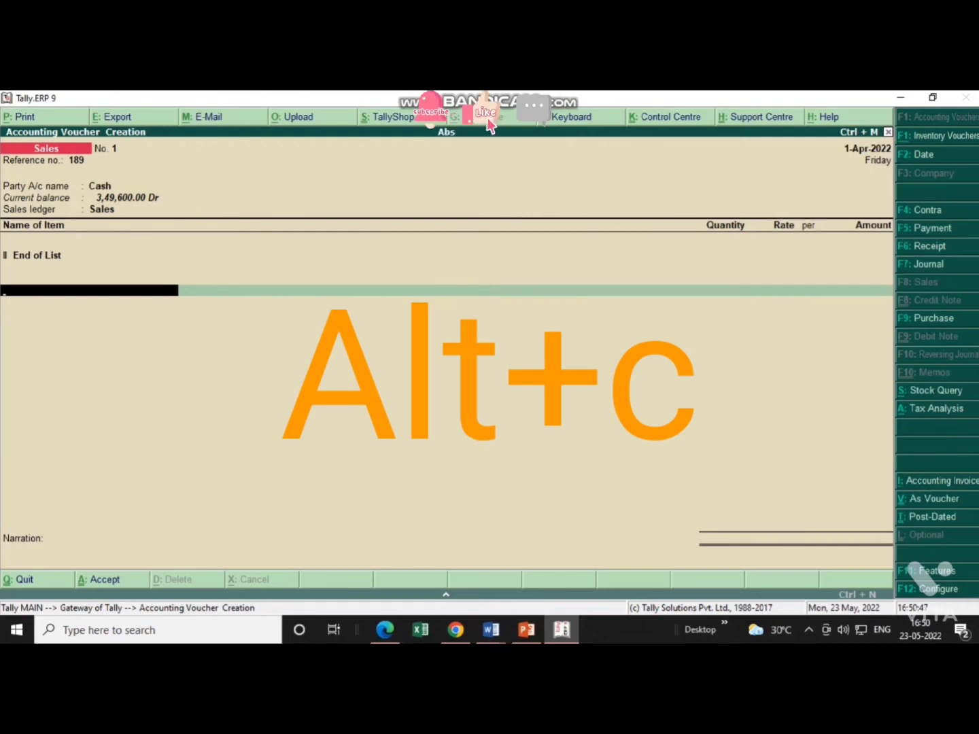
- Add the stock item Buiscuits to the cash sale with a quantity of 30 pcs at a rate of 30.00 per pcs
key(BackSpace)
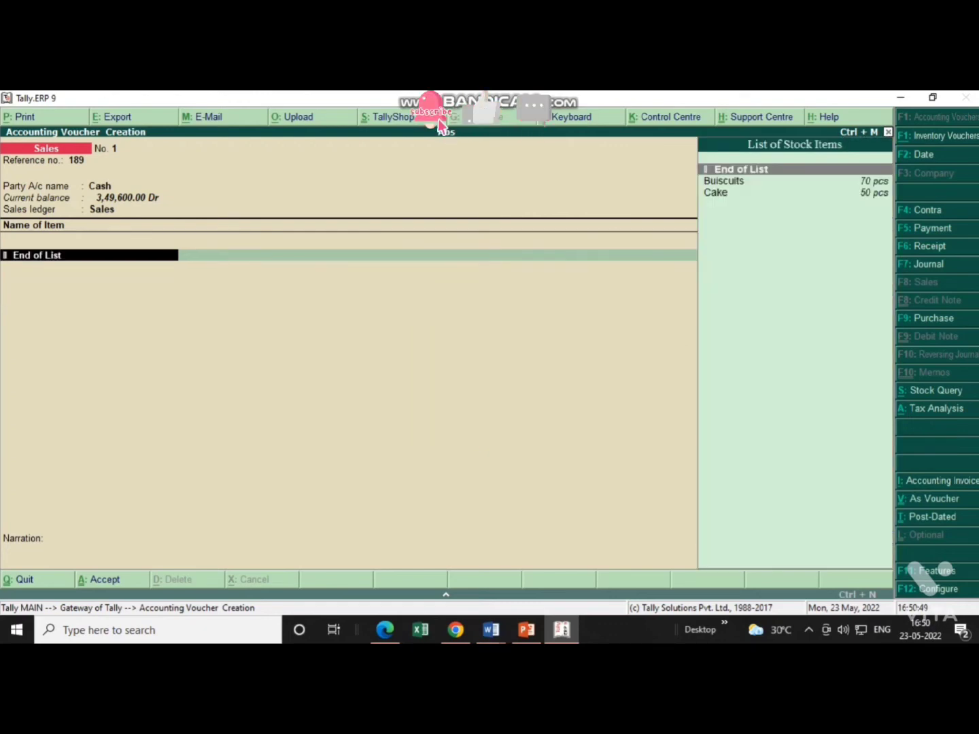
key(Down)
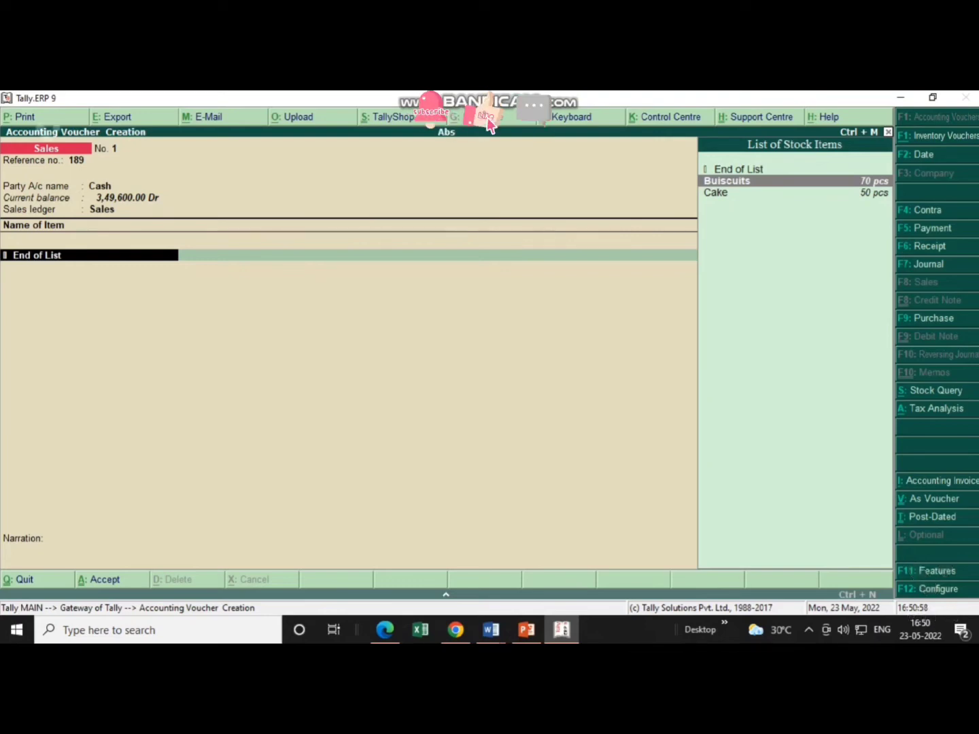
key(Return)
key(Return)
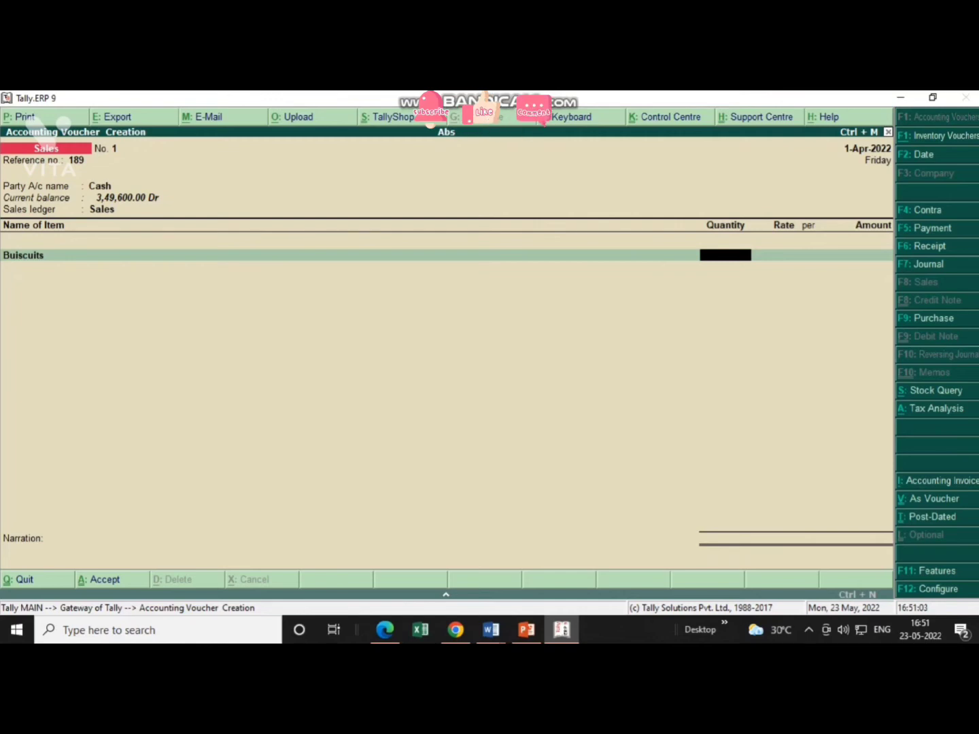
text(30)
key(Return)
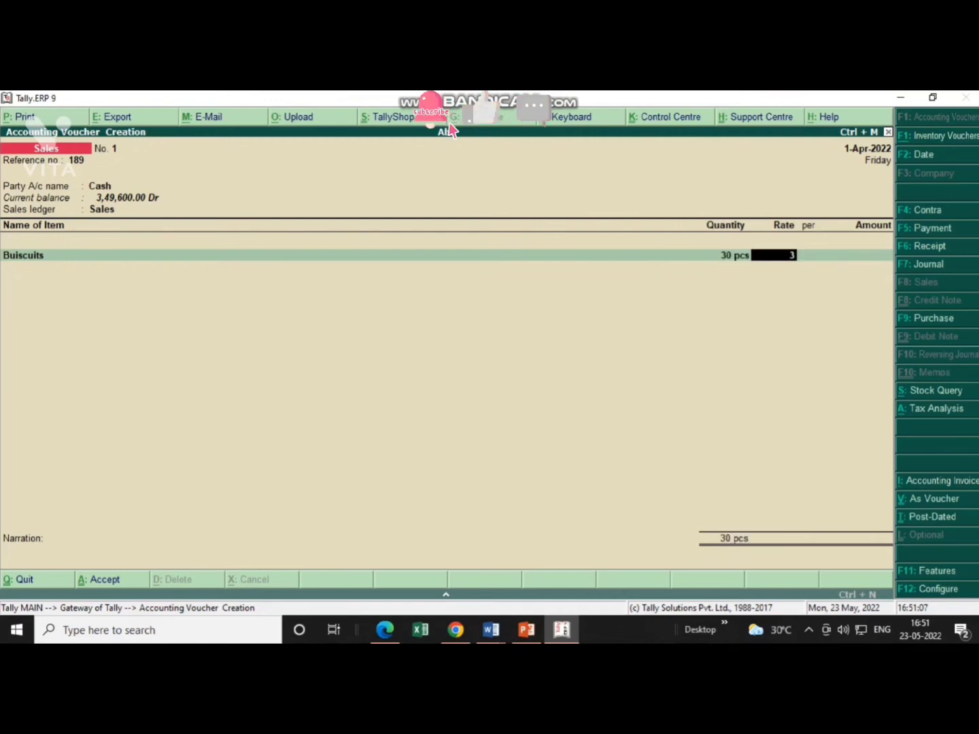
key(Return)
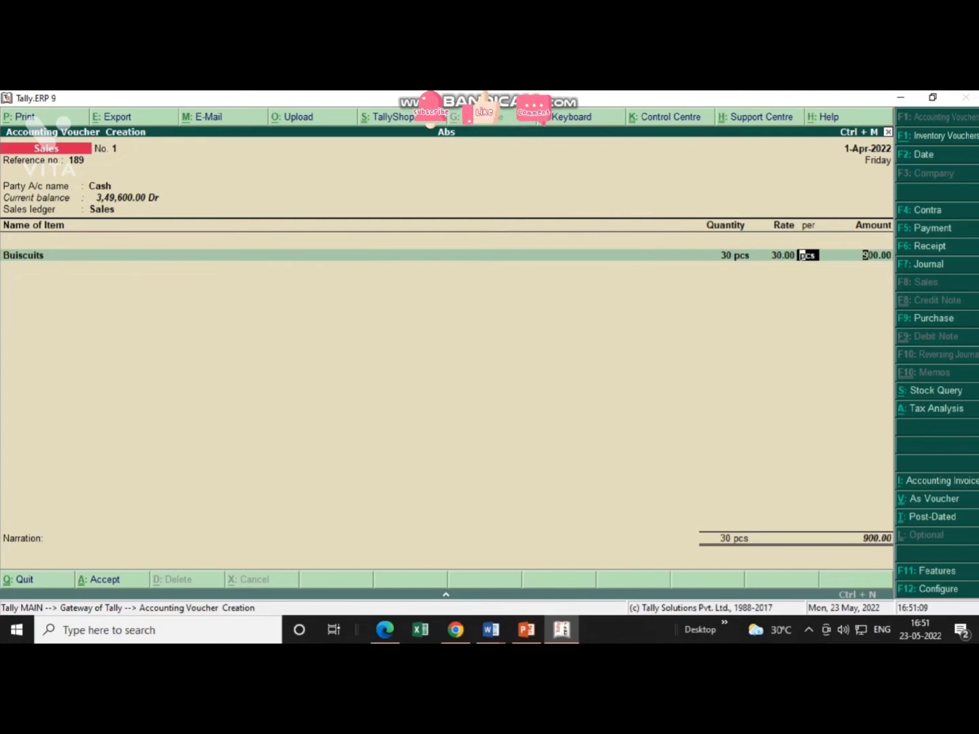
key(Return)
key(Return)
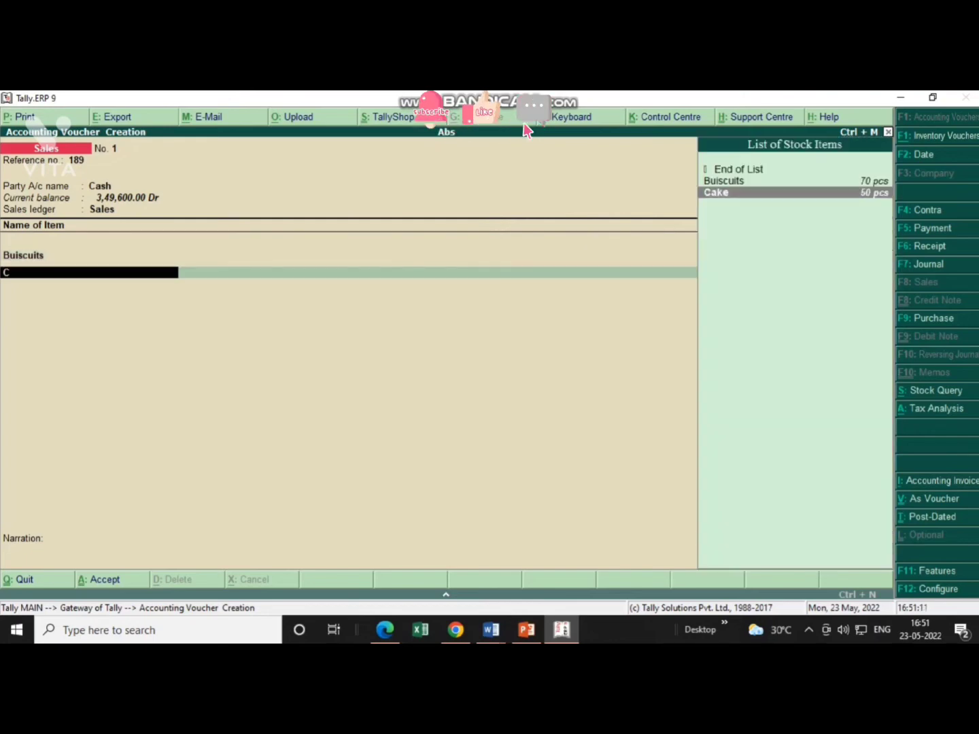
- Add the stock item Cake to the cash sale with a quantity of 15 pcs at a rate of 35.00 per pcs
text(ca)
key(Return)
key(Return)
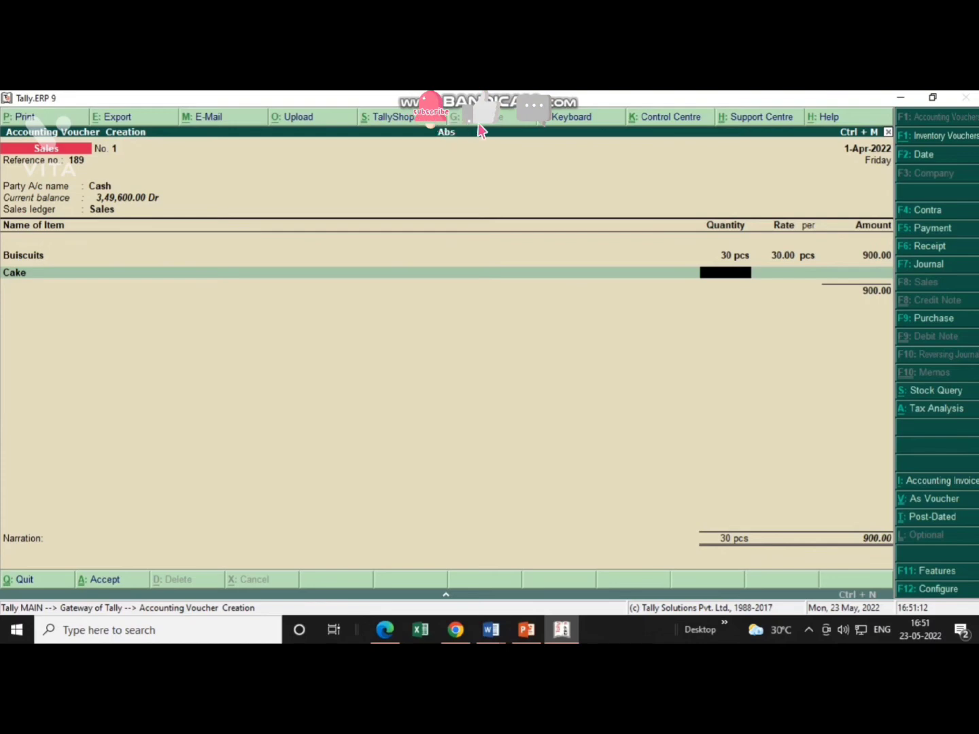
text(15)
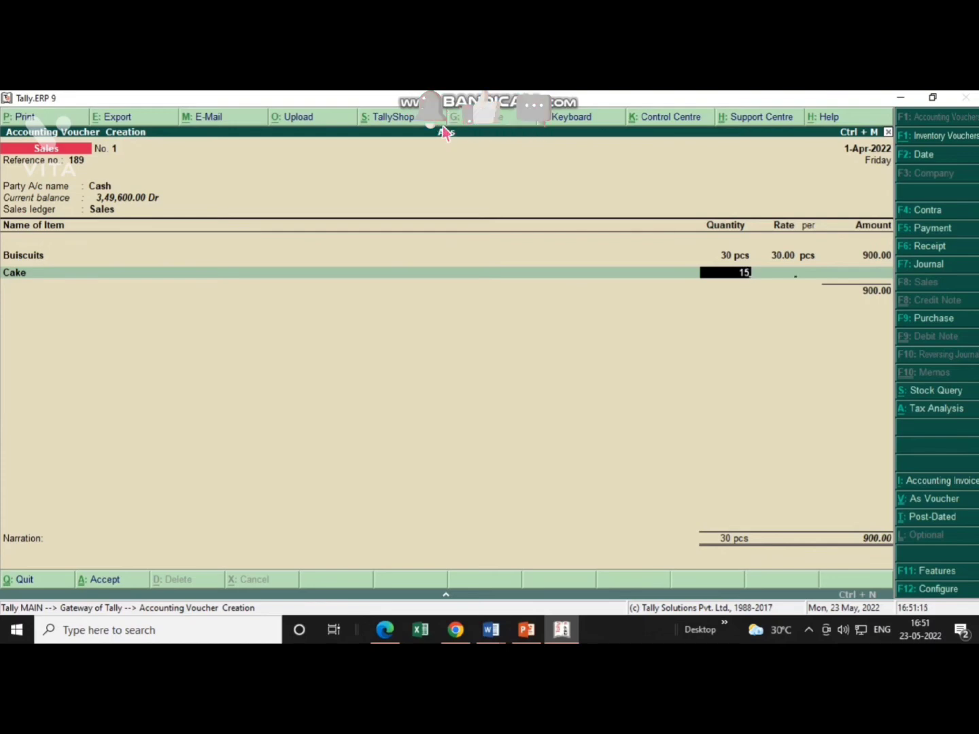
key(Return)
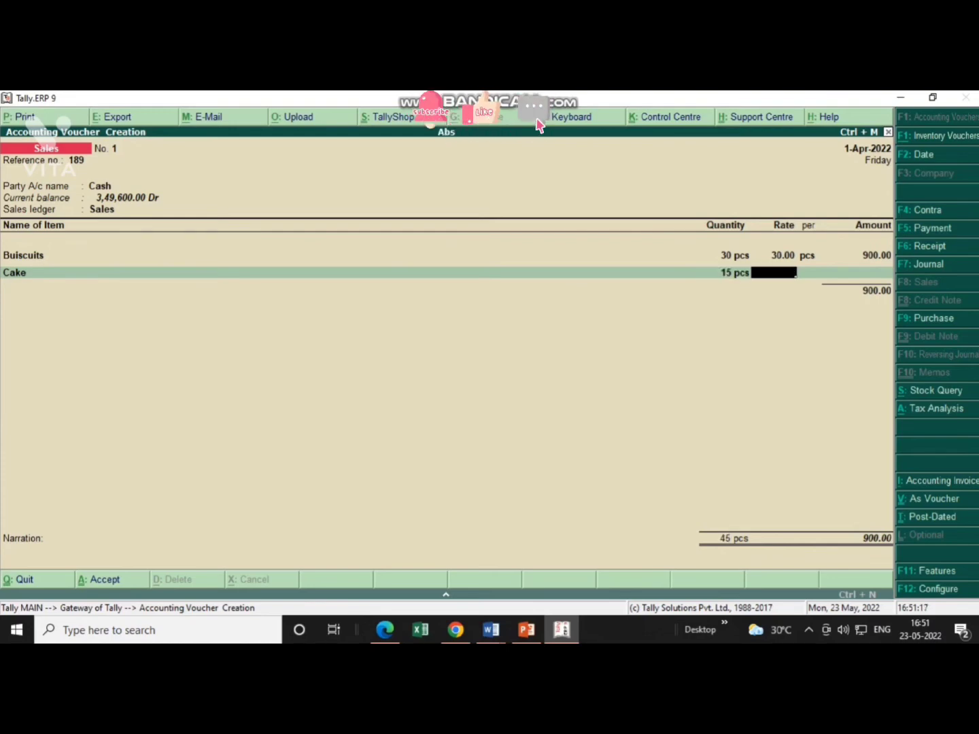
text(35)
key(Return)
key(Return)
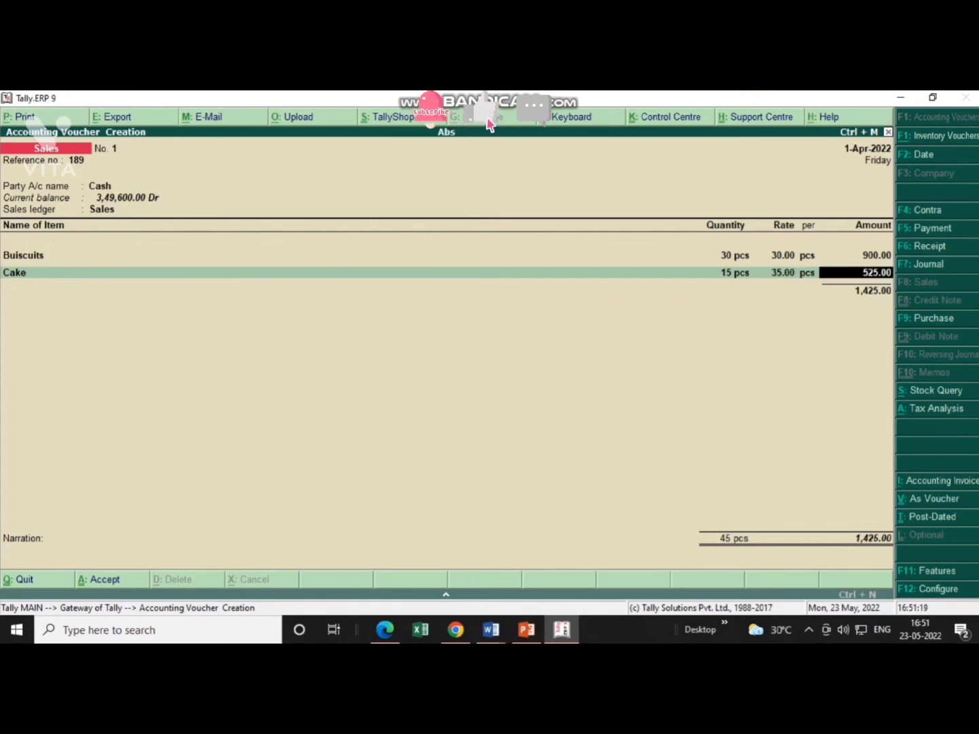
key(Return)
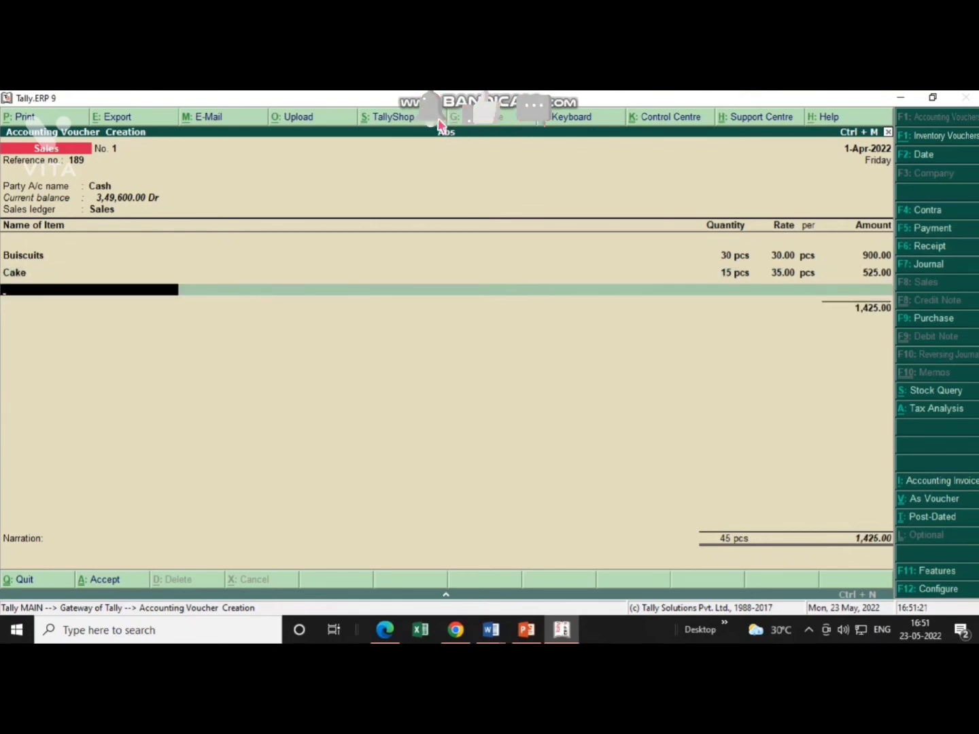
- End the item and ledger entries, leave the narration blank and save the cash sales voucher
key(Return)
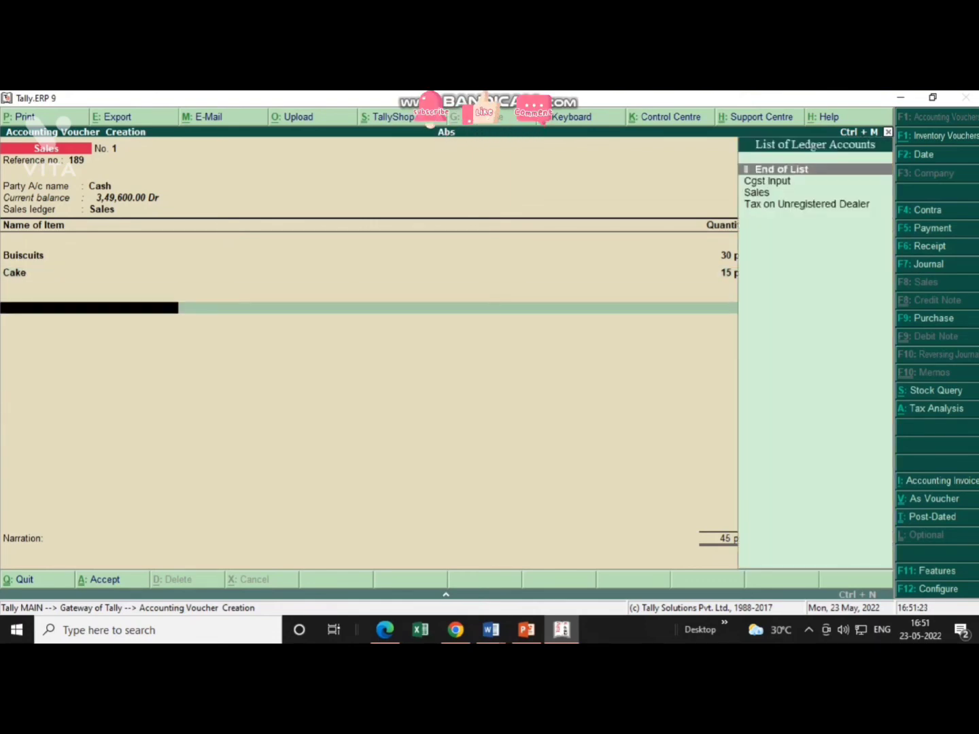
key(Escape)
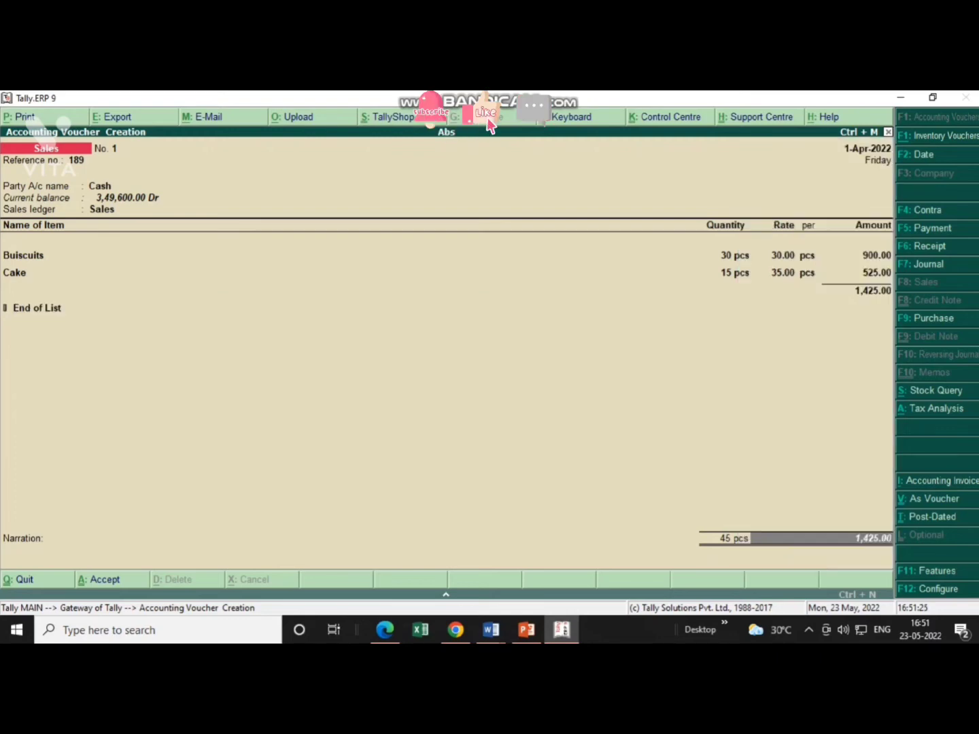
key(Return)
key(Return)
key(Return)
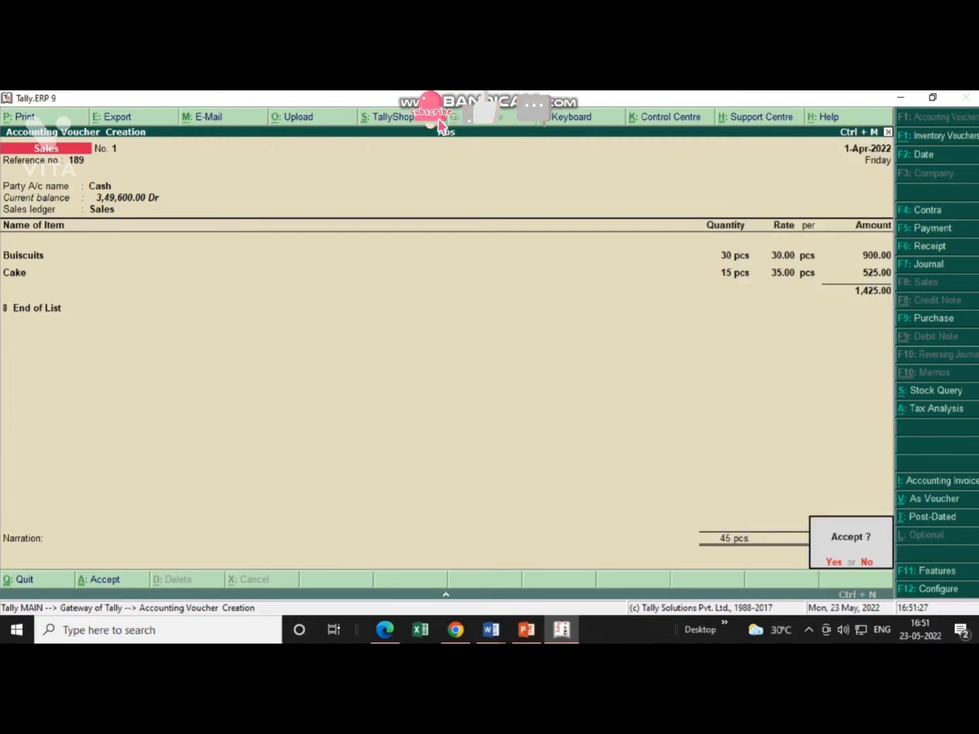
key(Return)
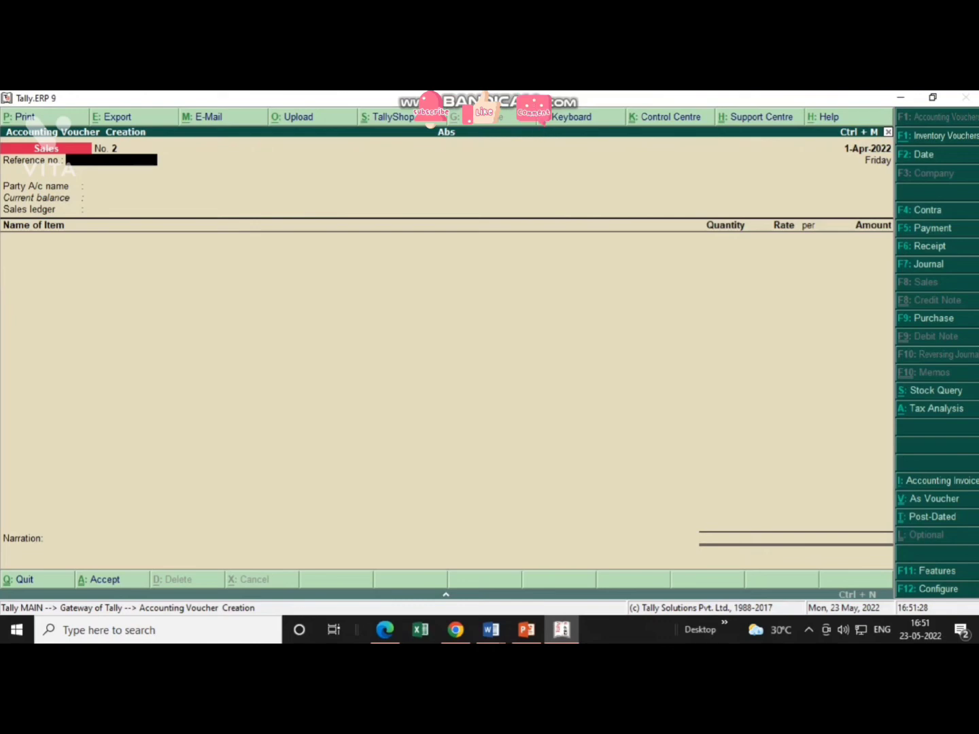
- Leave the second sales voucher's reference blank, choose the customer ledger listed just after J&J Ent with default details, and set the sales ledger to Sales
key(Return)
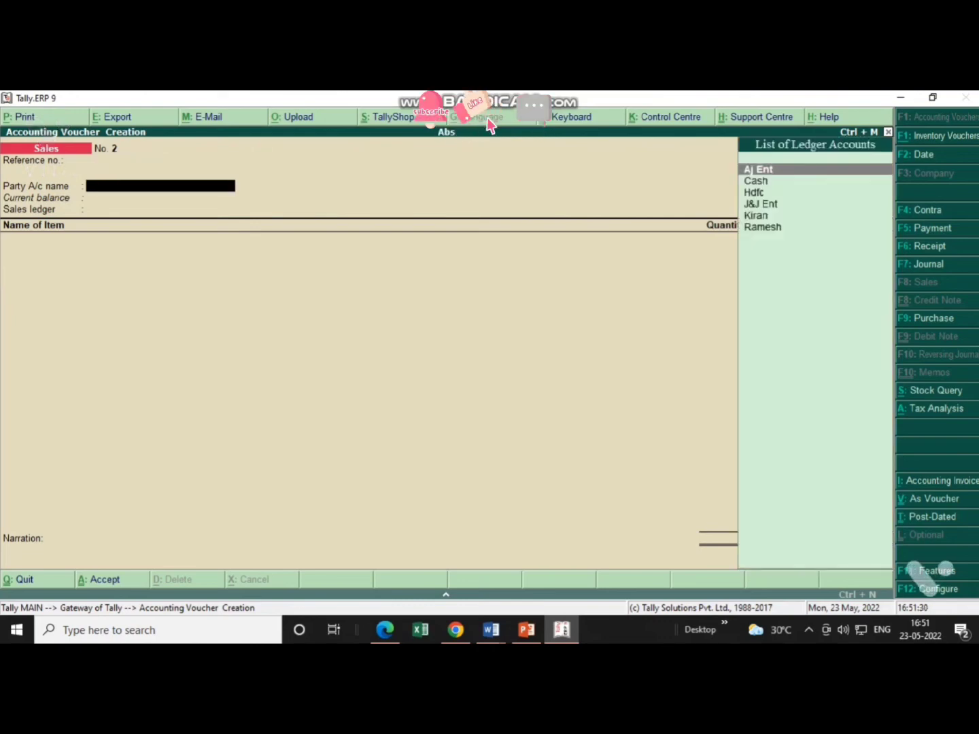
key(Down)
key(Down)
key(Down)
key(Down)
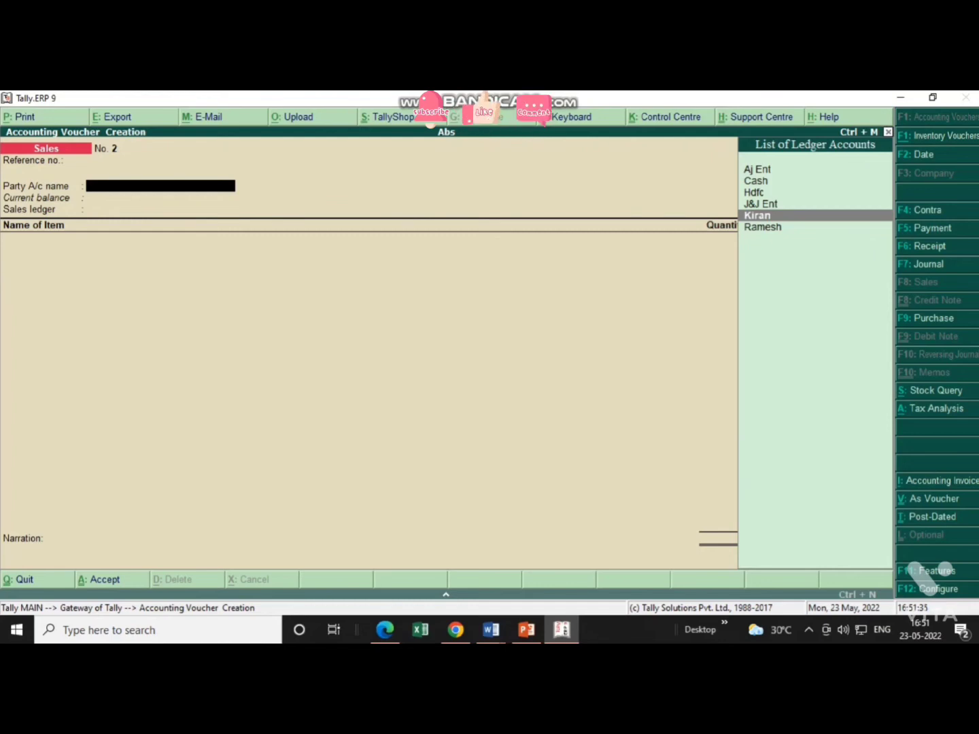
key(Return)
key(Return)
key(Return)
key(Return)
key(Return)
key(Return)
key(Return)
key(Return)
key(Return)
key(Return)
key(Return)
key(Return)
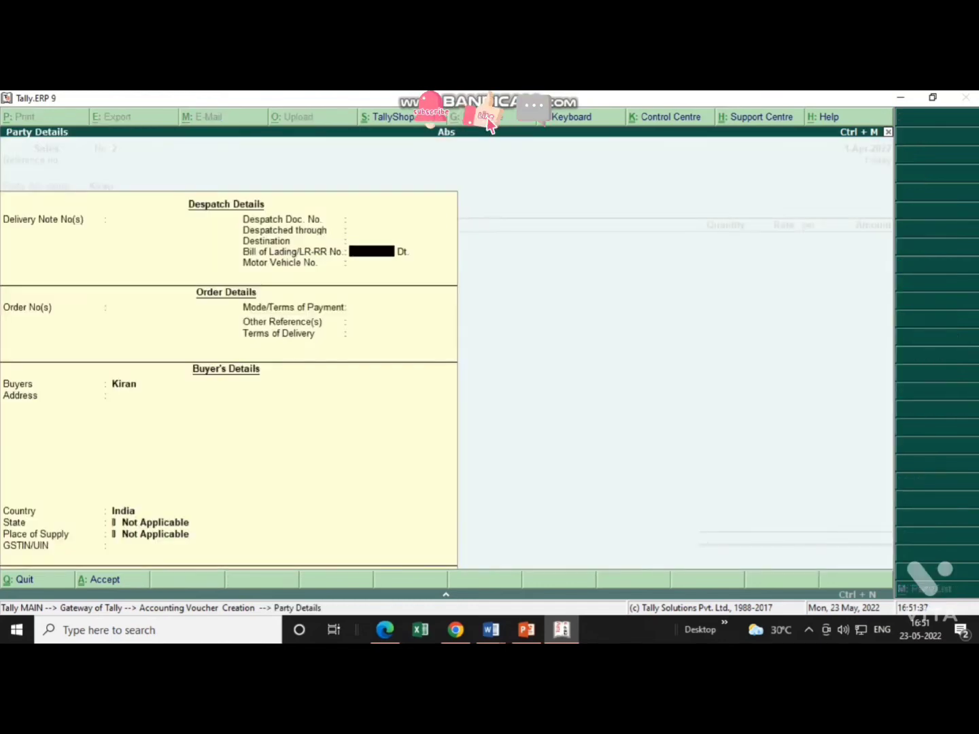
key(Return)
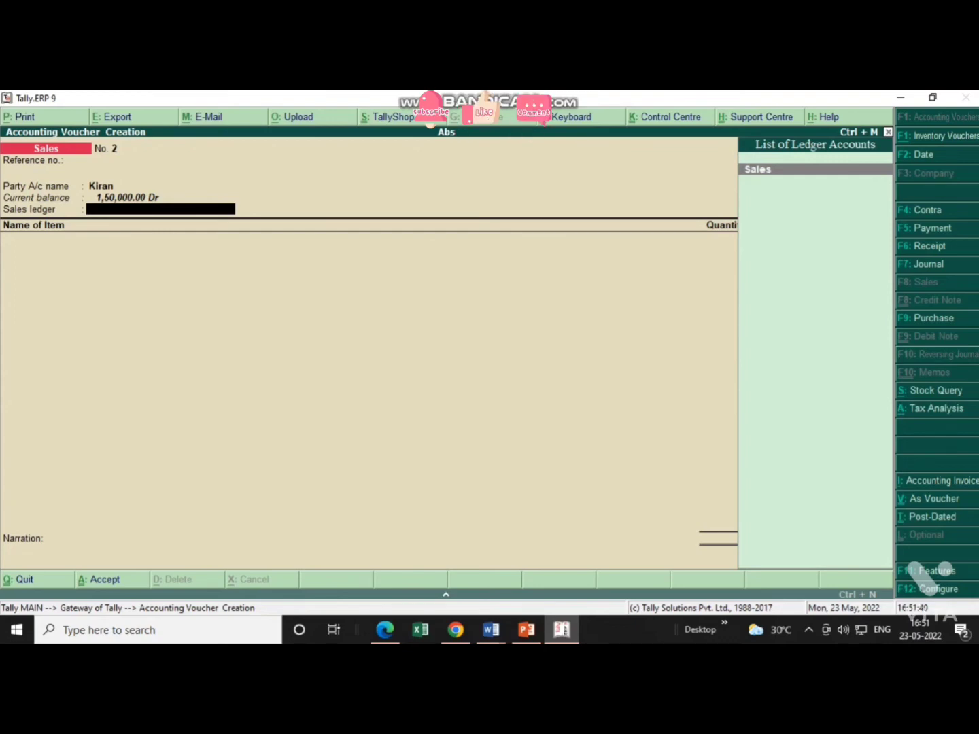
key(Return)
key(Return)
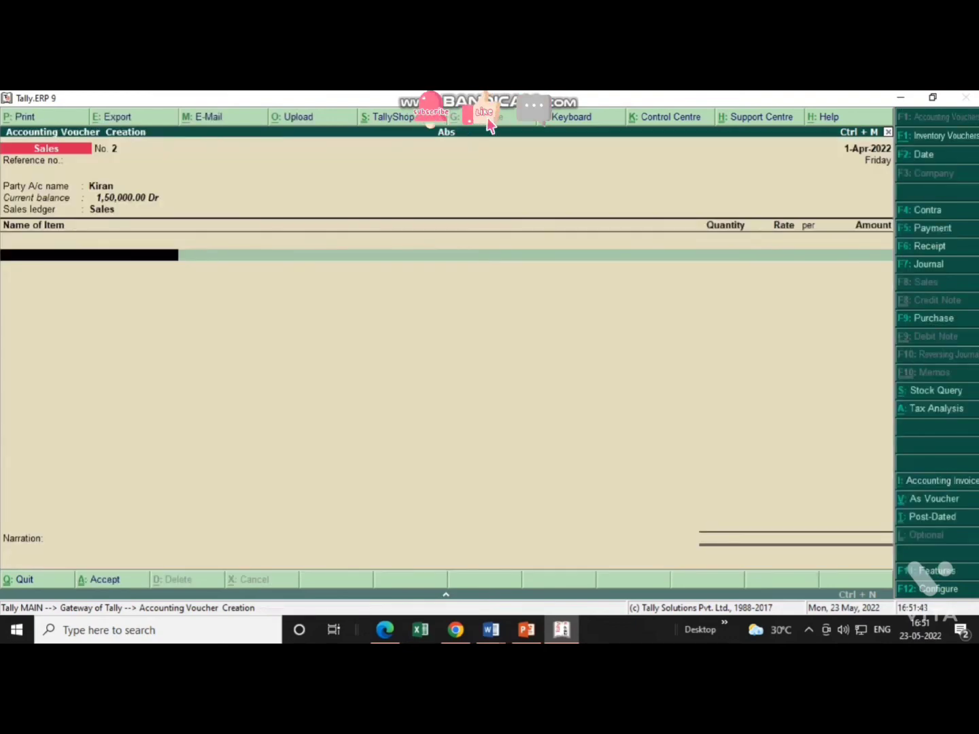
- Add the stock item Buiscuits to the credit sale with a quantity of 15 pcs at a rate of 30.00 per pcs
key(Return)
key(Return)
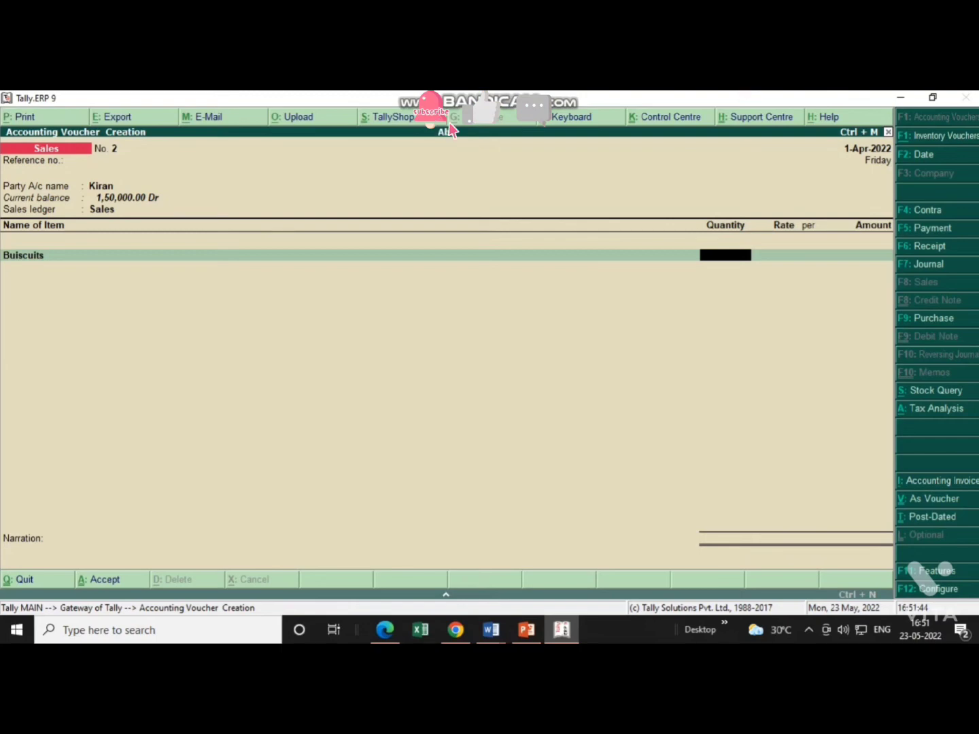
text(15)
key(Return)
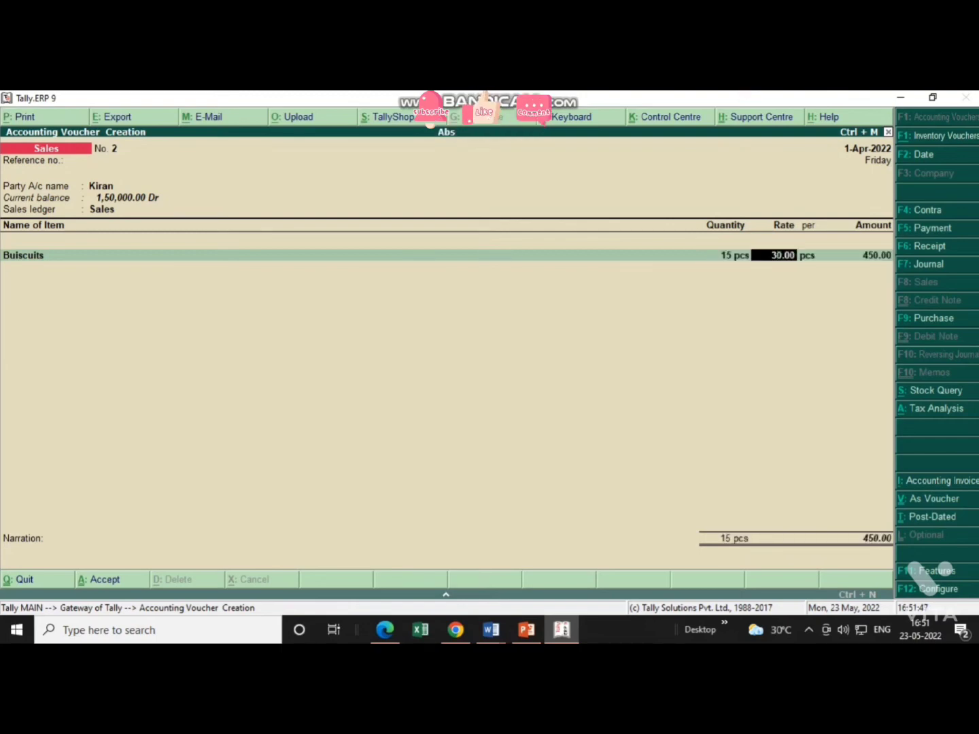
key(Return)
key(Return)
key(Return)
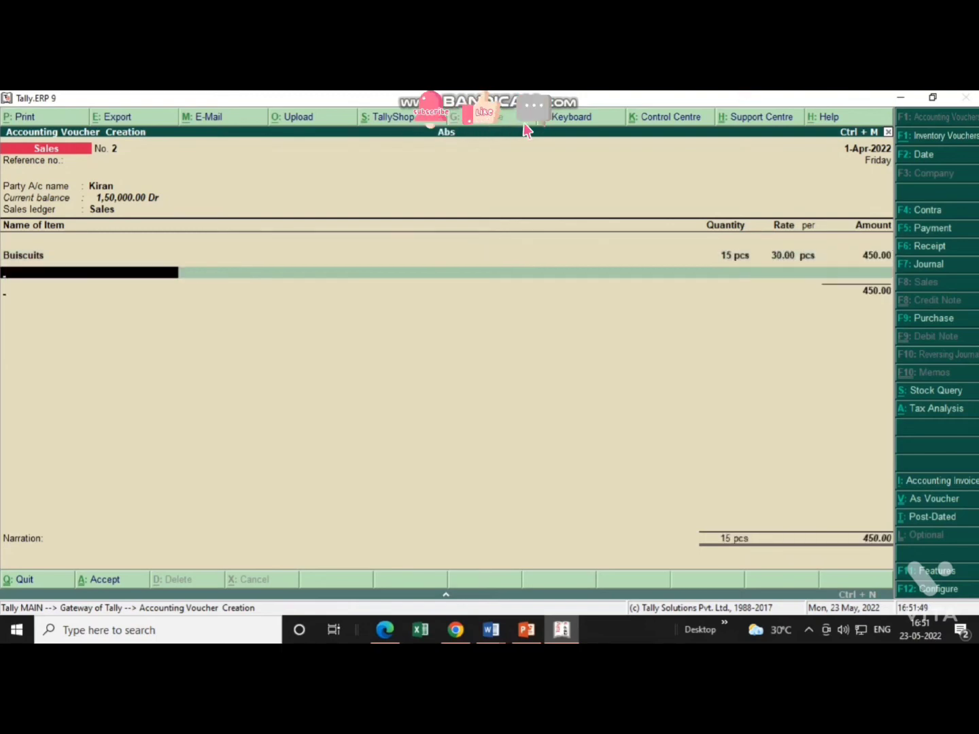
- End the item and ledger entries, leave the narration blank and save the credit sales voucher
key(Return)
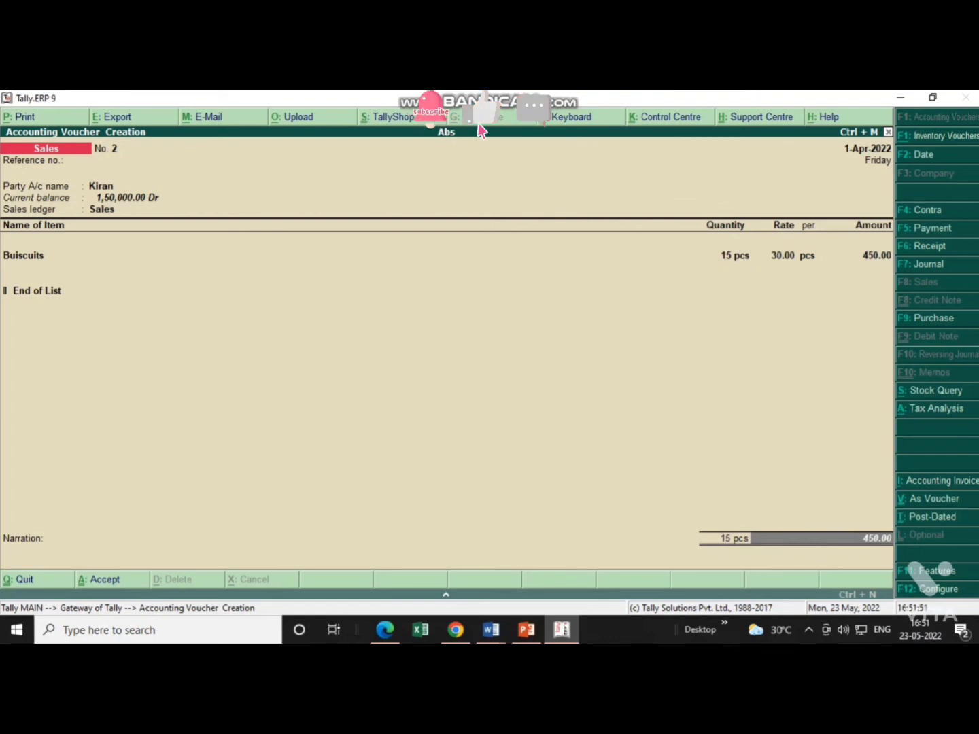
key(Return)
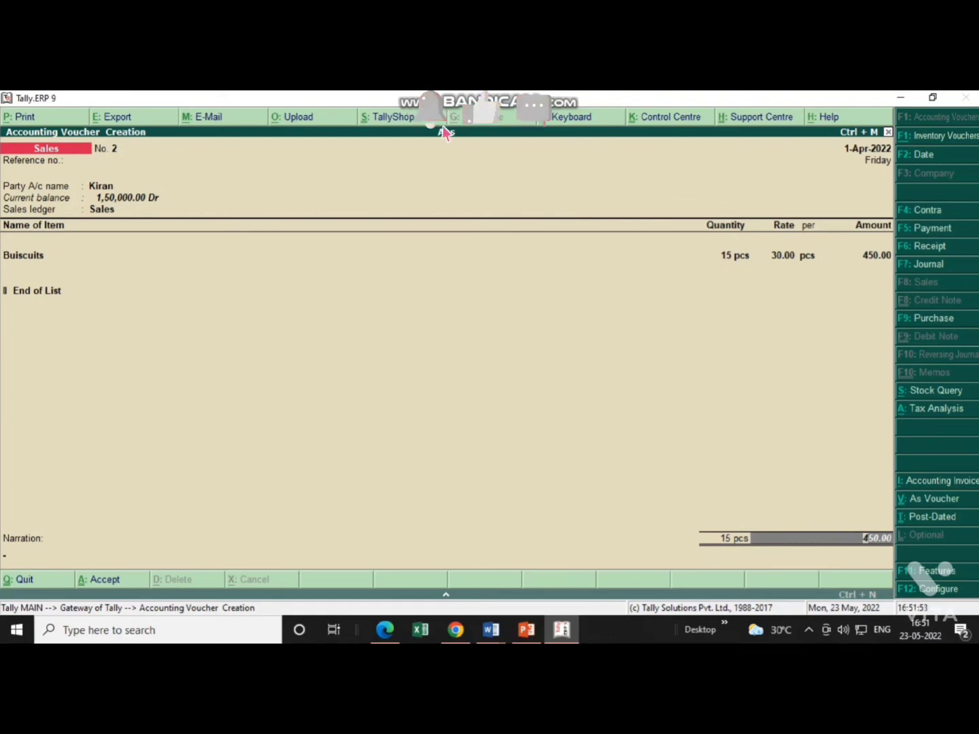
key(Return)
key(Return)
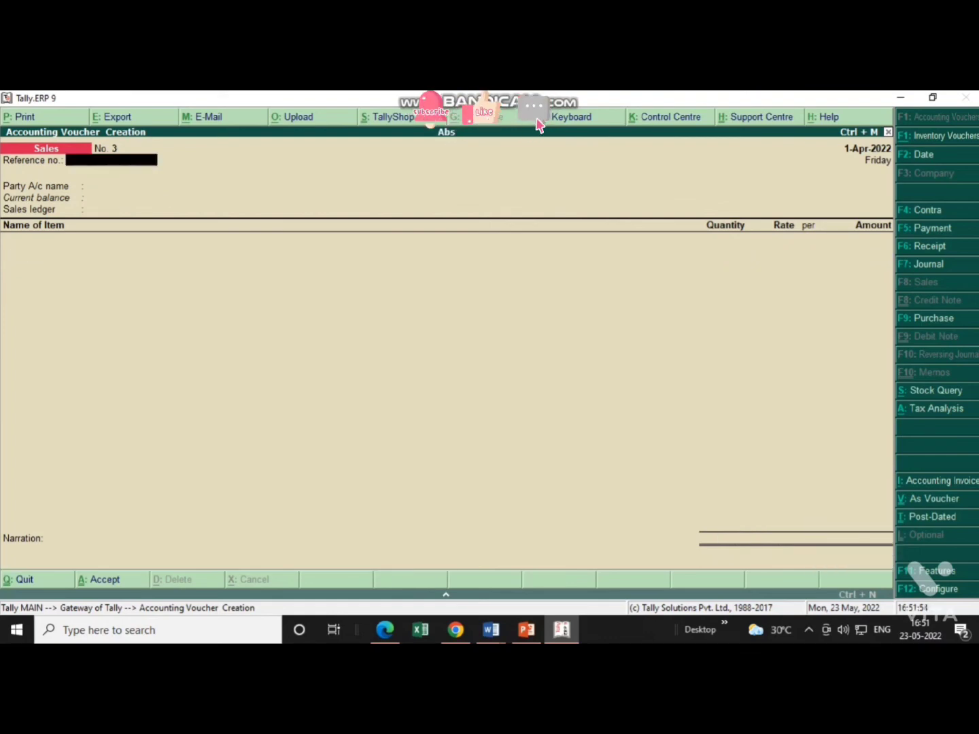
- Leave voucher creation and display the Day Book for the company
key(Escape)
key(Down)
key(Down)
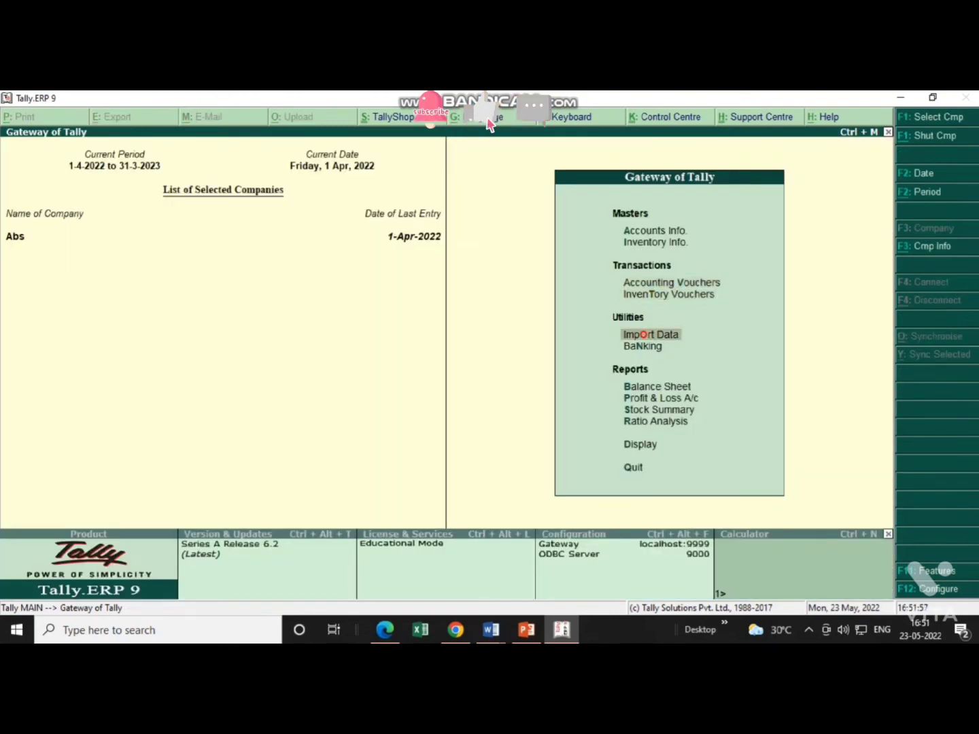
key(Down)
key(Down)
key(Down)
key(Down)
key(Down)
key(Down)
key(Return)
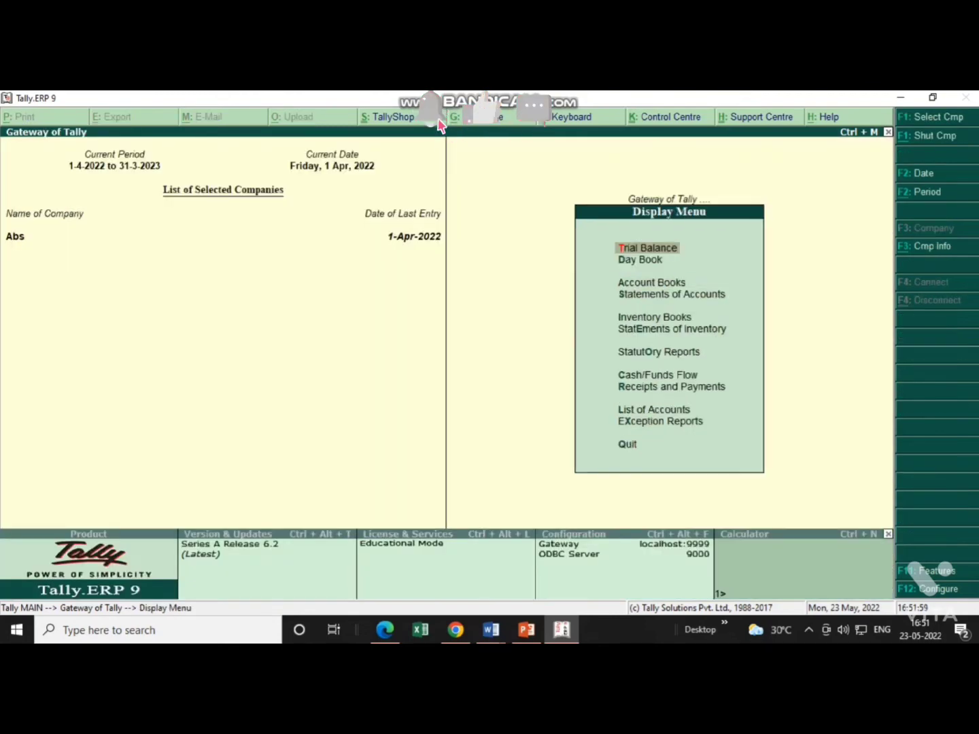
key(Down)
key(Return)
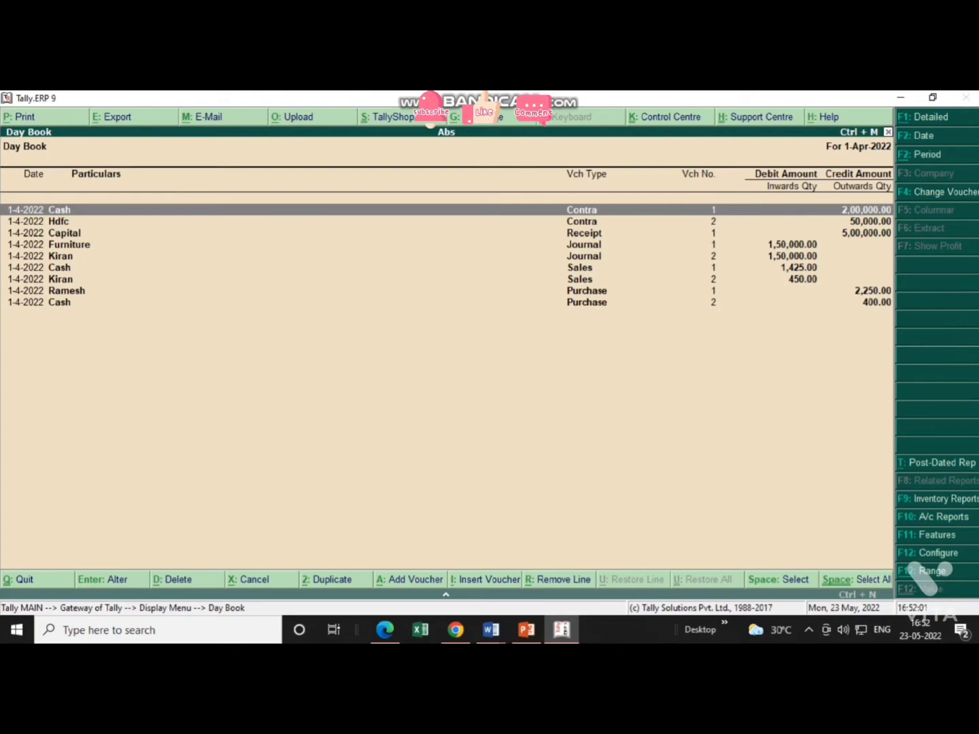
- Open Purchase voucher No. 1 from the Day Book and bring up its print preview
key(Down)
key(Down)
key(Down)
key(Down)
key(Down)
key(Down)
key(Down)
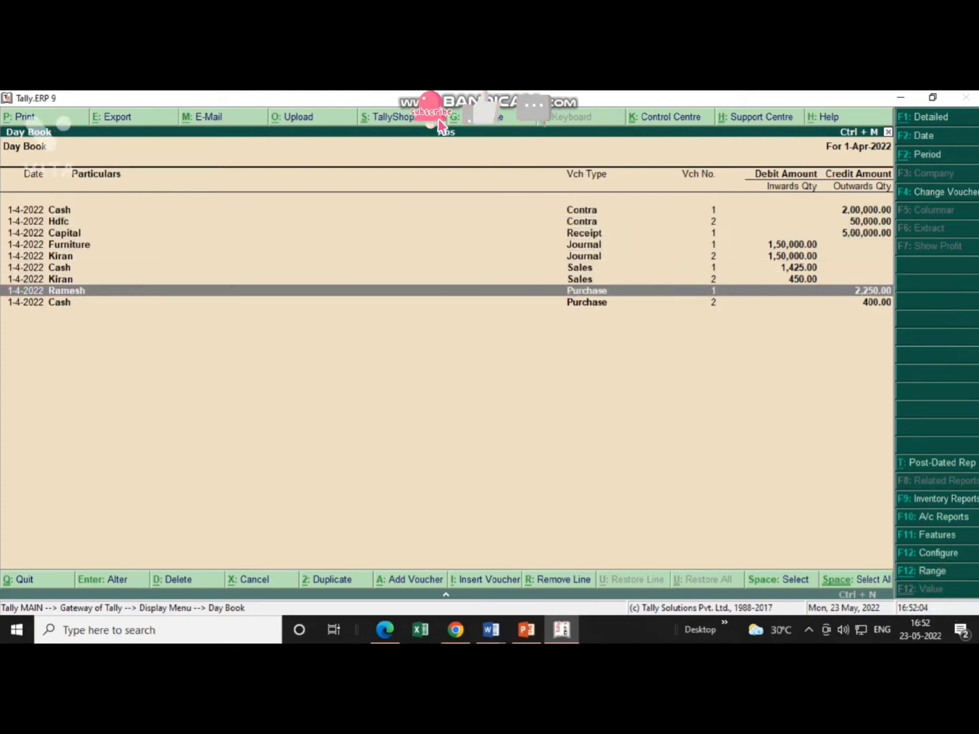
key(Return)
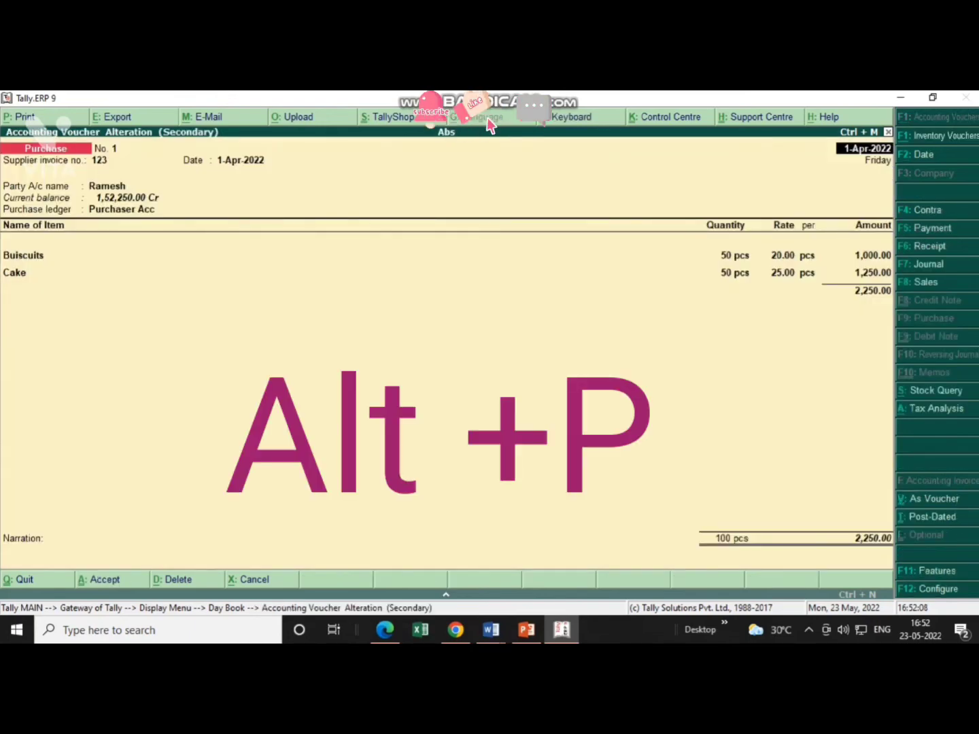
key(alt+p)
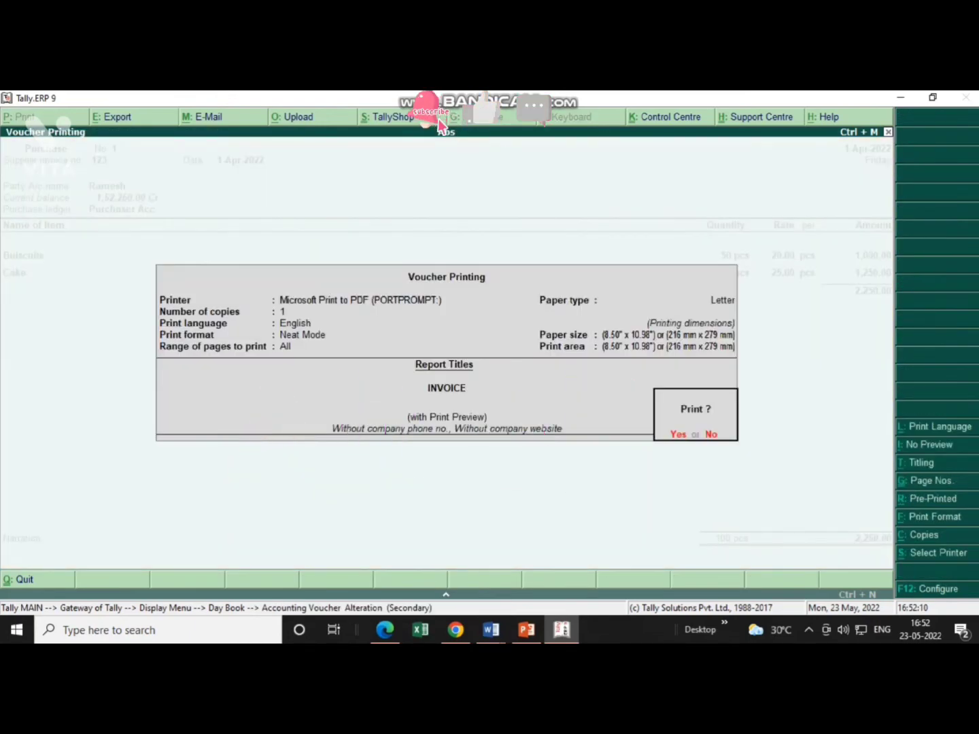
key(Return)
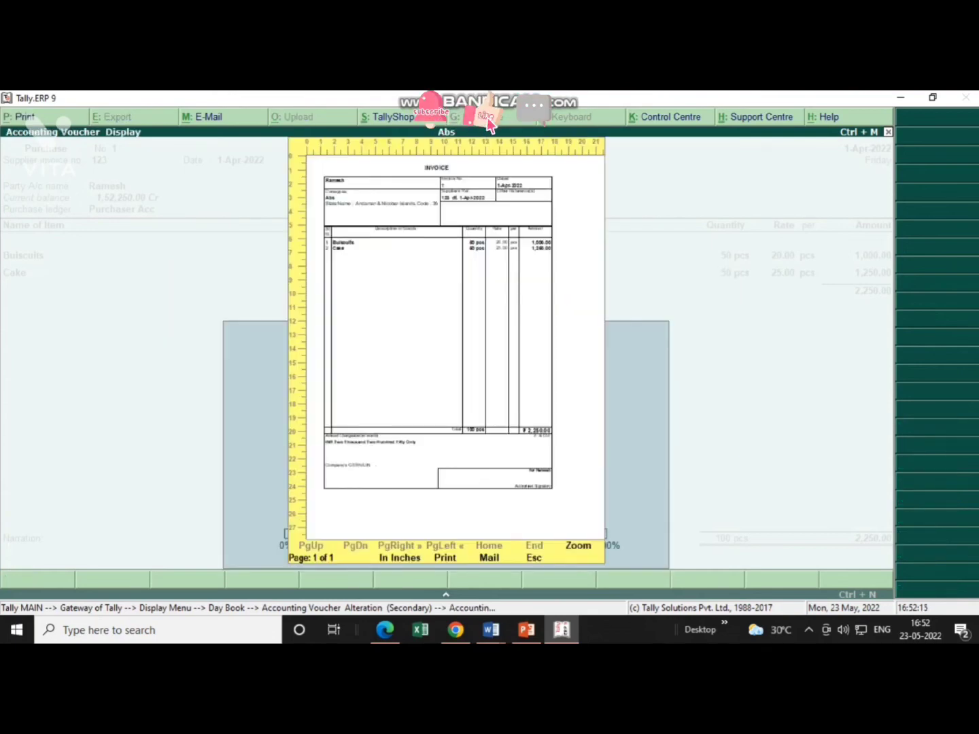
- Zoom in on the purchase invoice, examine its header, items and total, and return to the Day Book without changes
key(alt+z)
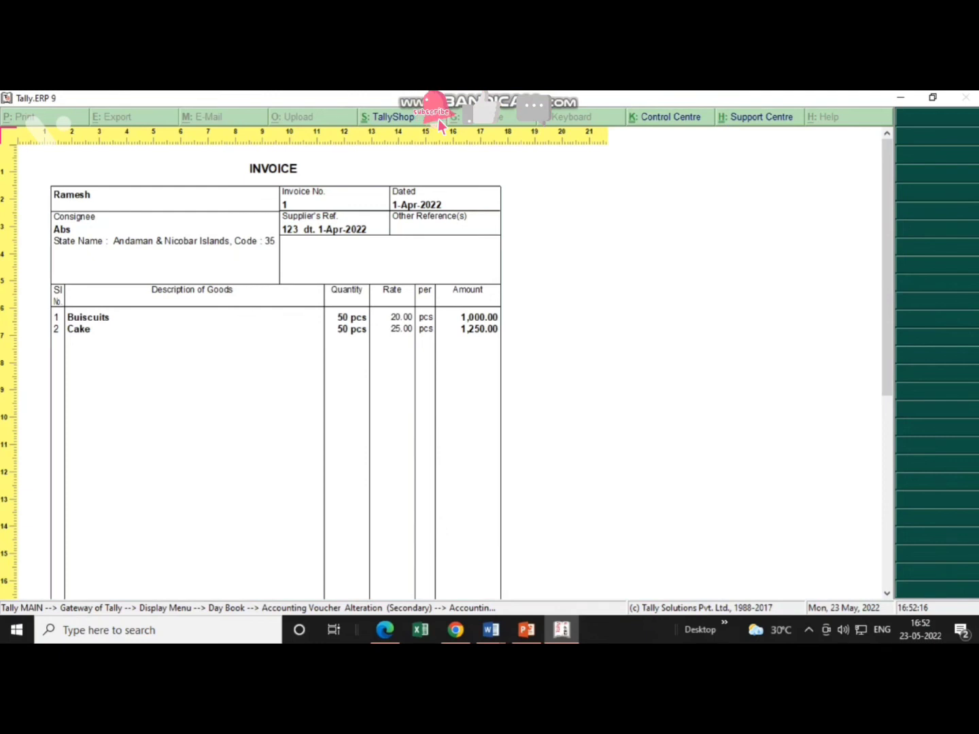
scroll(470, 414, down, 5)
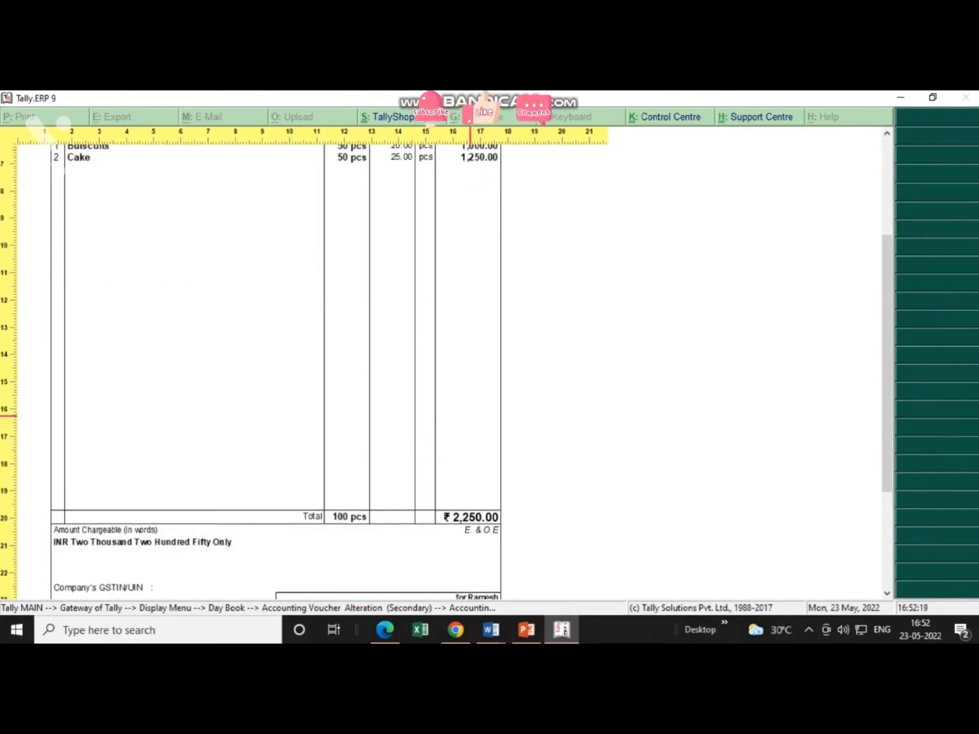
scroll(275, 374, up, 5)
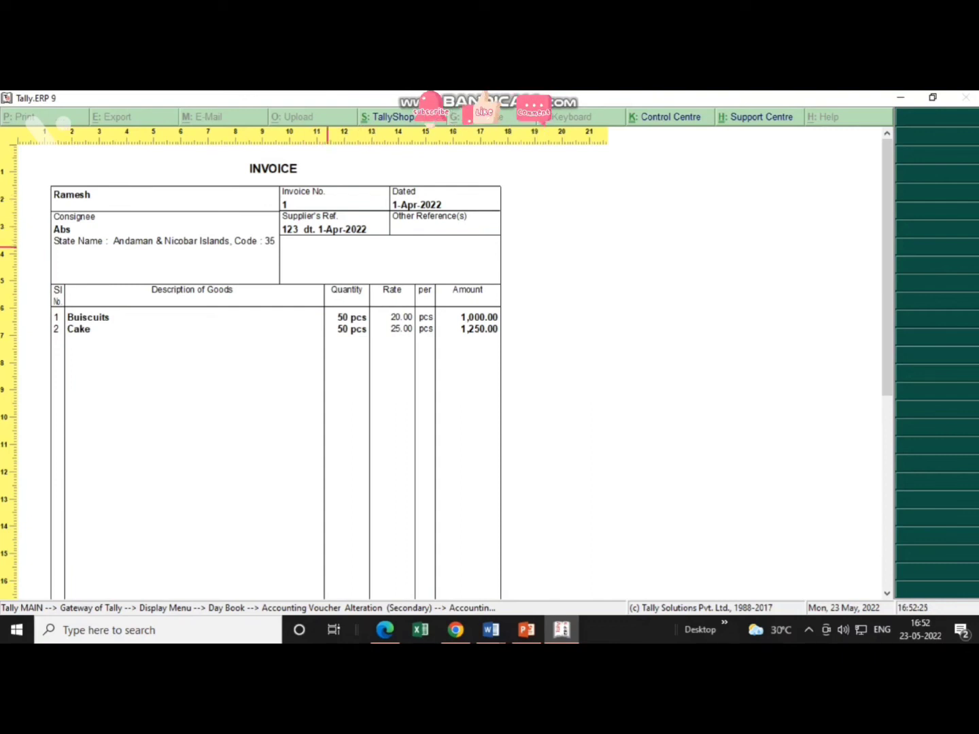
scroll(466, 131, down, 5)
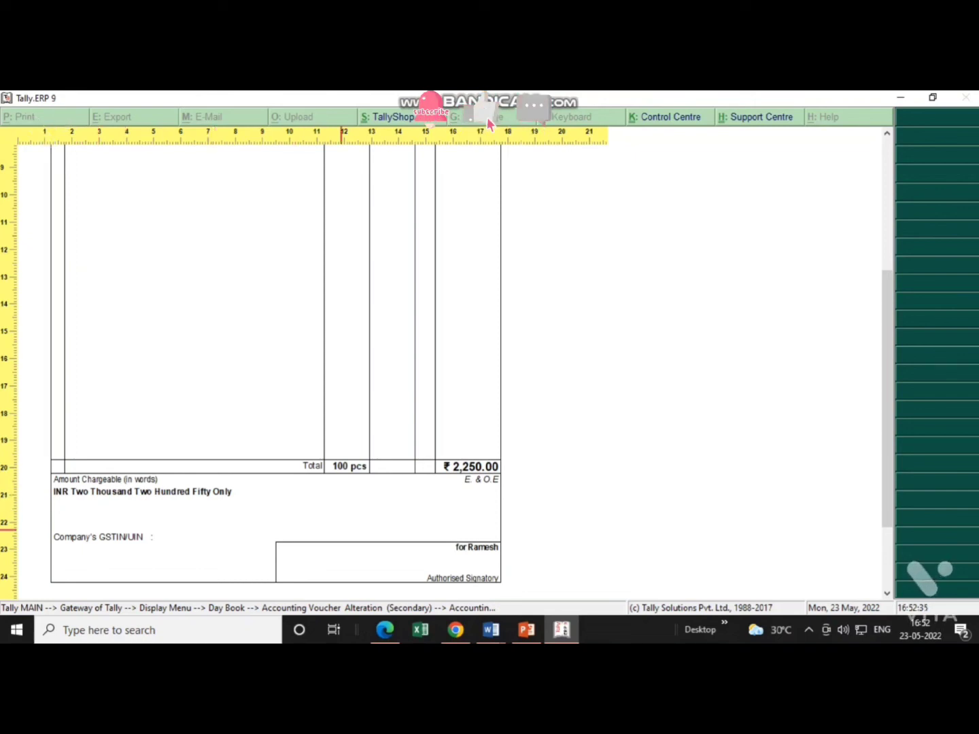
scroll(475, 125, down, 1)
scroll(449, 123, up, 4)
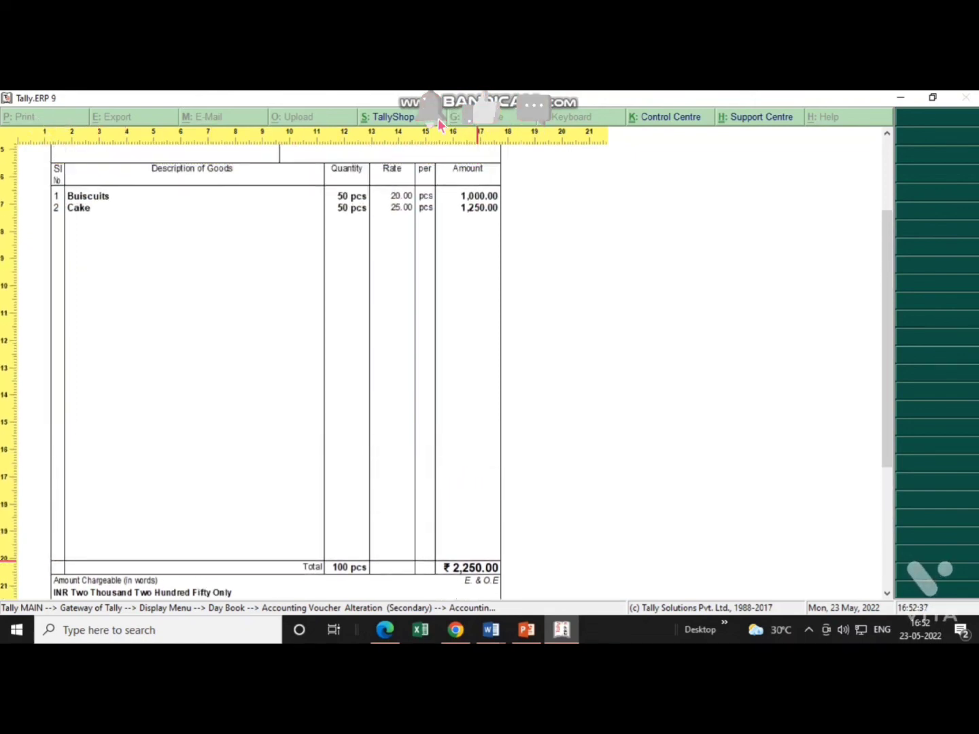
scroll(438, 123, up, 3)
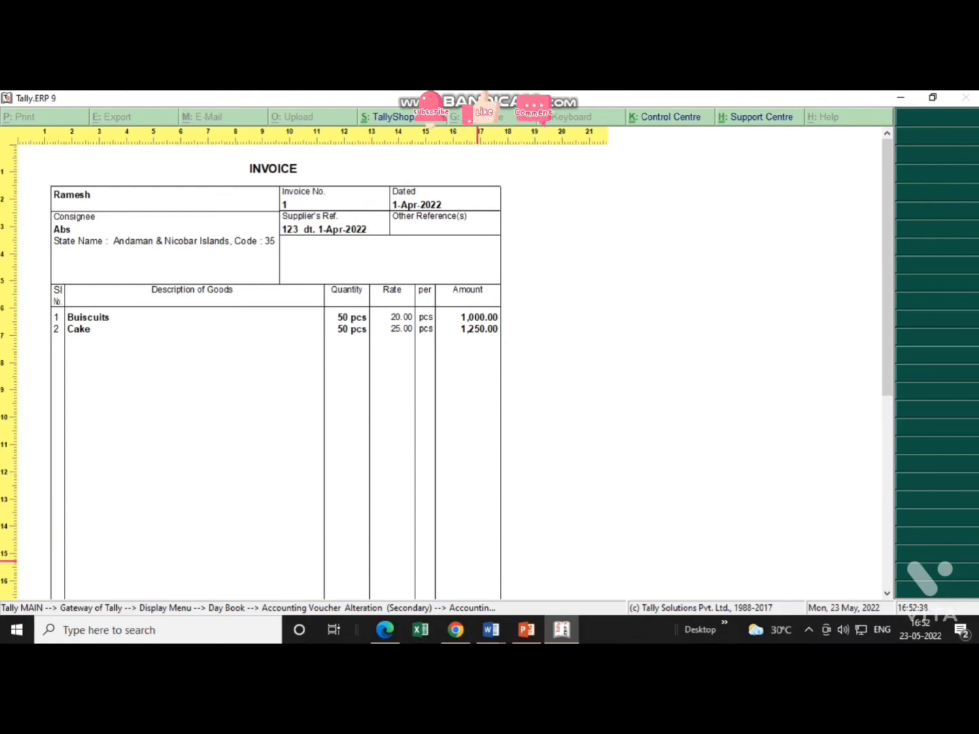
scroll(440, 124, down, 1)
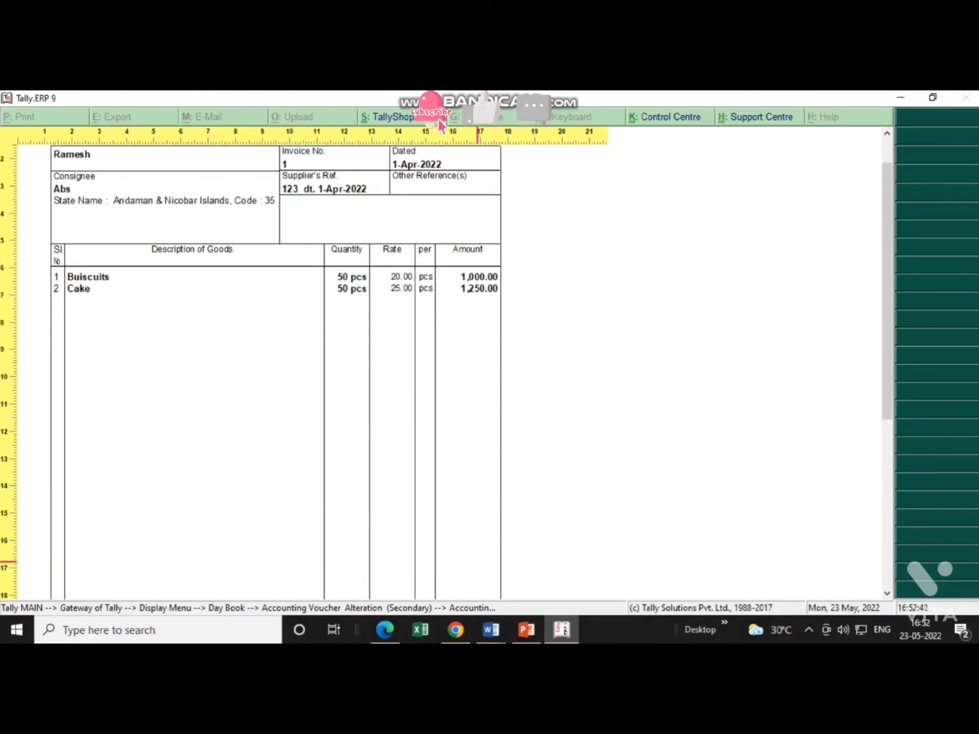
key(Escape)
key(Escape)
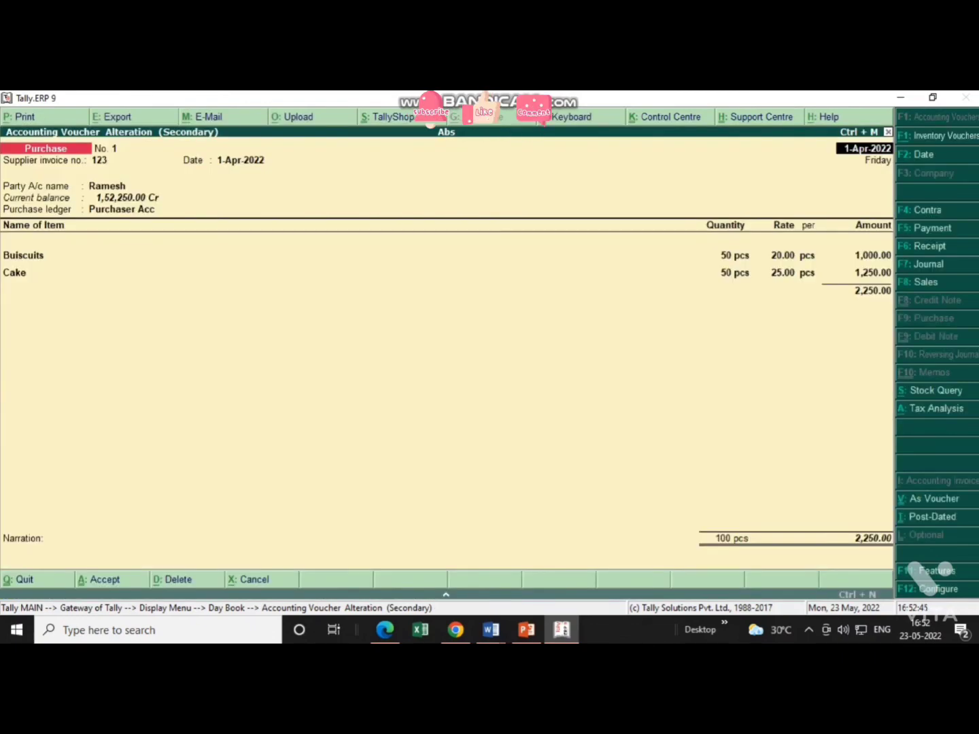
key(Escape)
key(y)
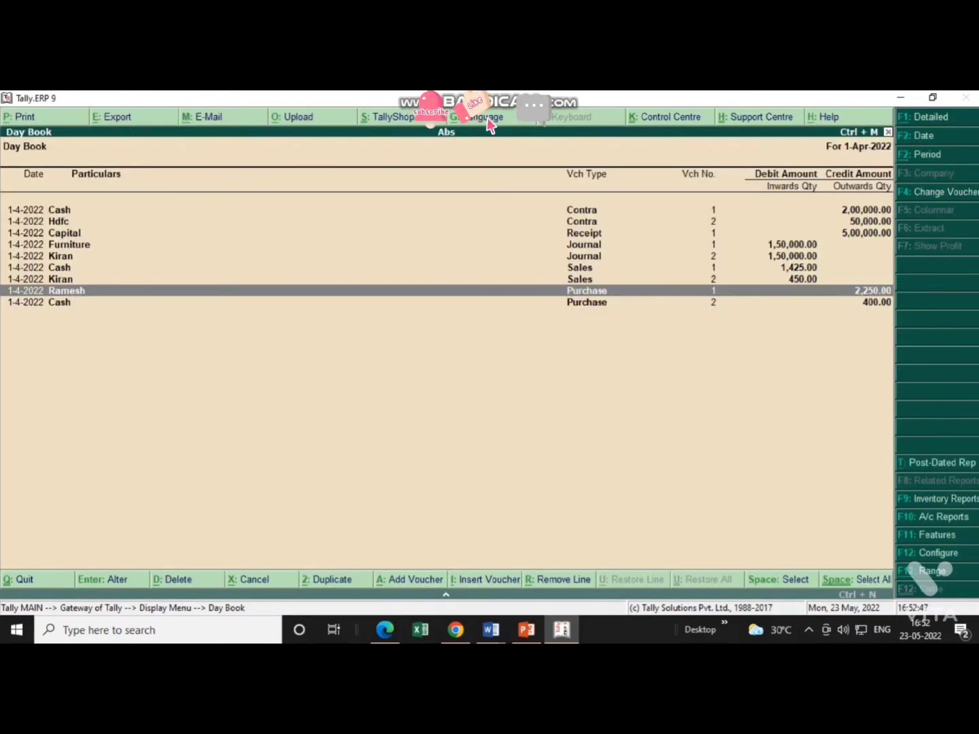
- Open the cash Sales voucher No. 1 from the Day Book and show its tax invoice in a zoomed print preview
key(Down)
key(Up)
key(Up)
key(Up)
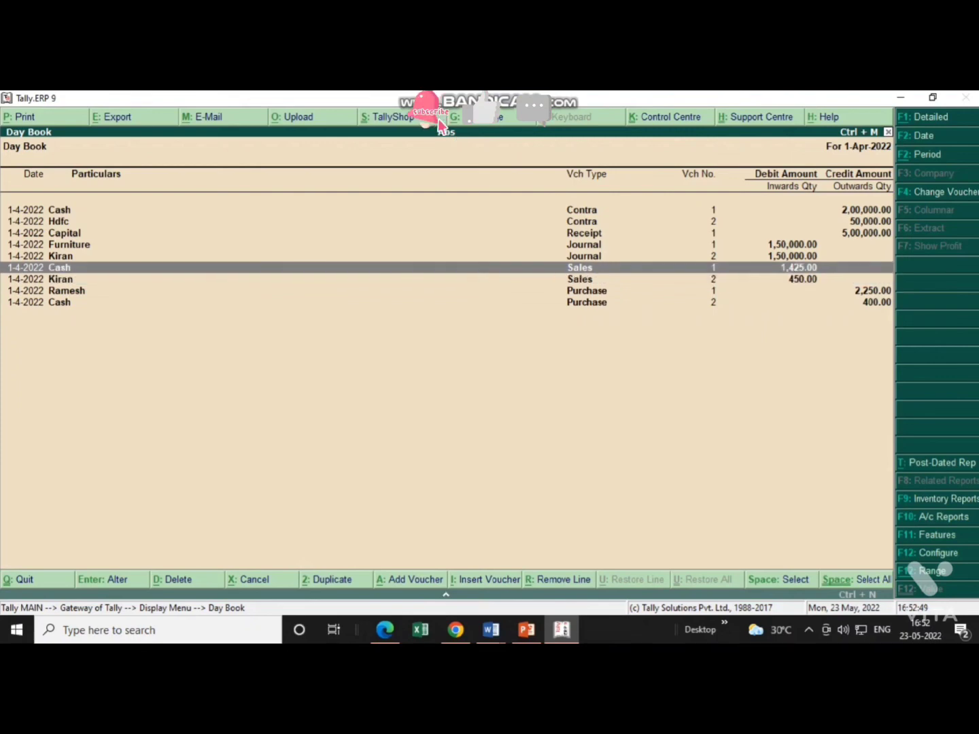
key(Return)
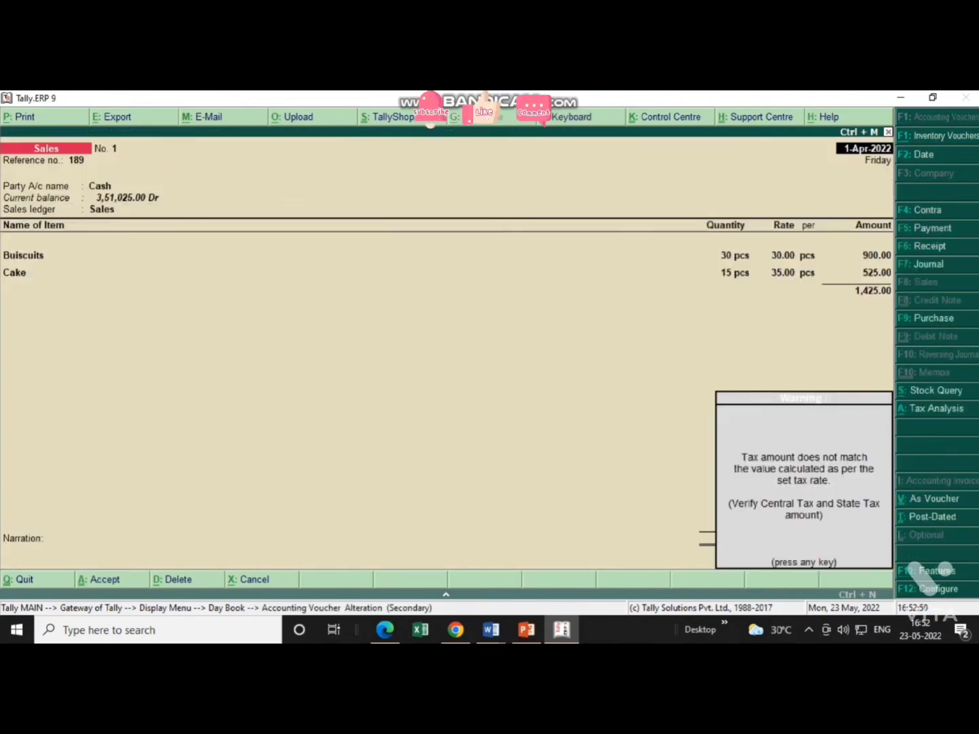
key(alt+p)
key(Return)
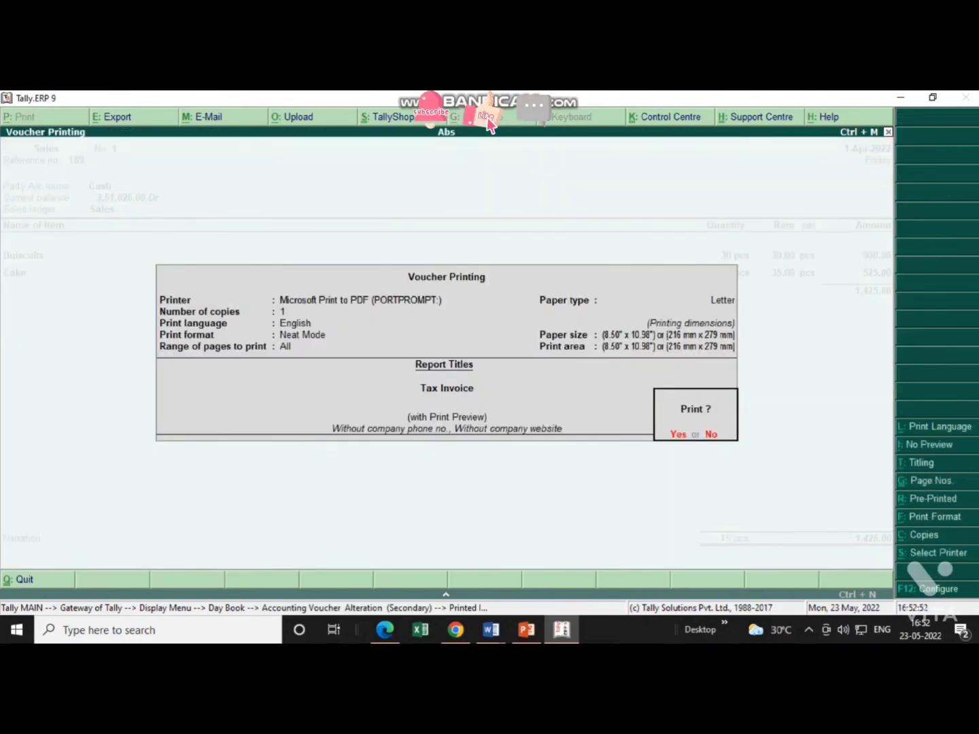
key(Return)
key(alt+z)
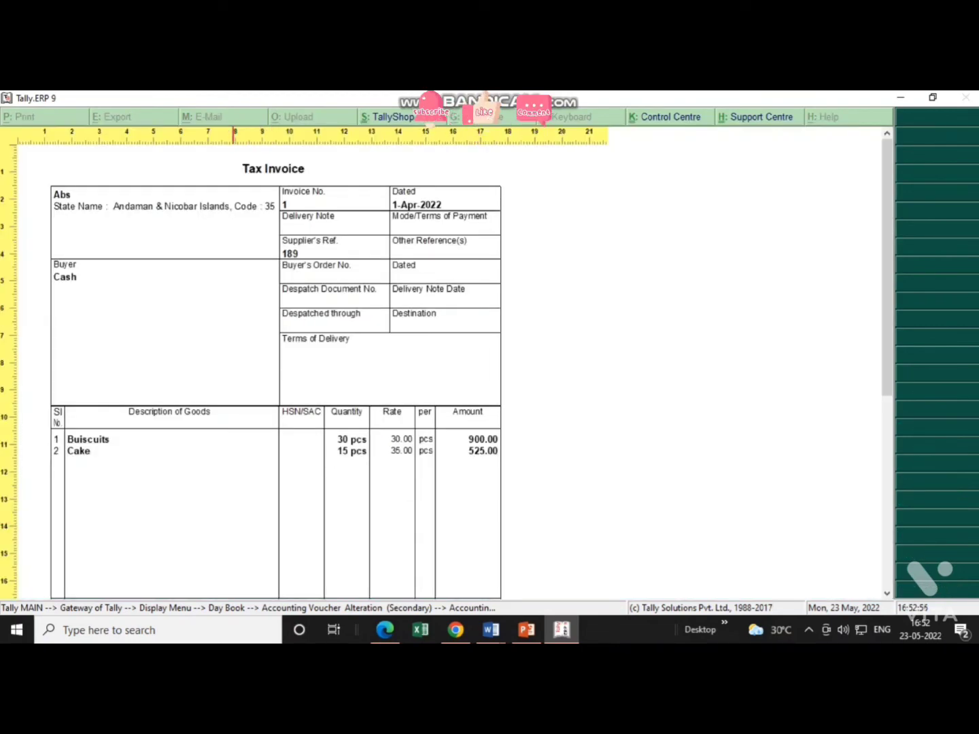
- Examine the sales tax invoice's items, total, tax section and declaration, and close the preview without printing
scroll(487, 118, down, 1)
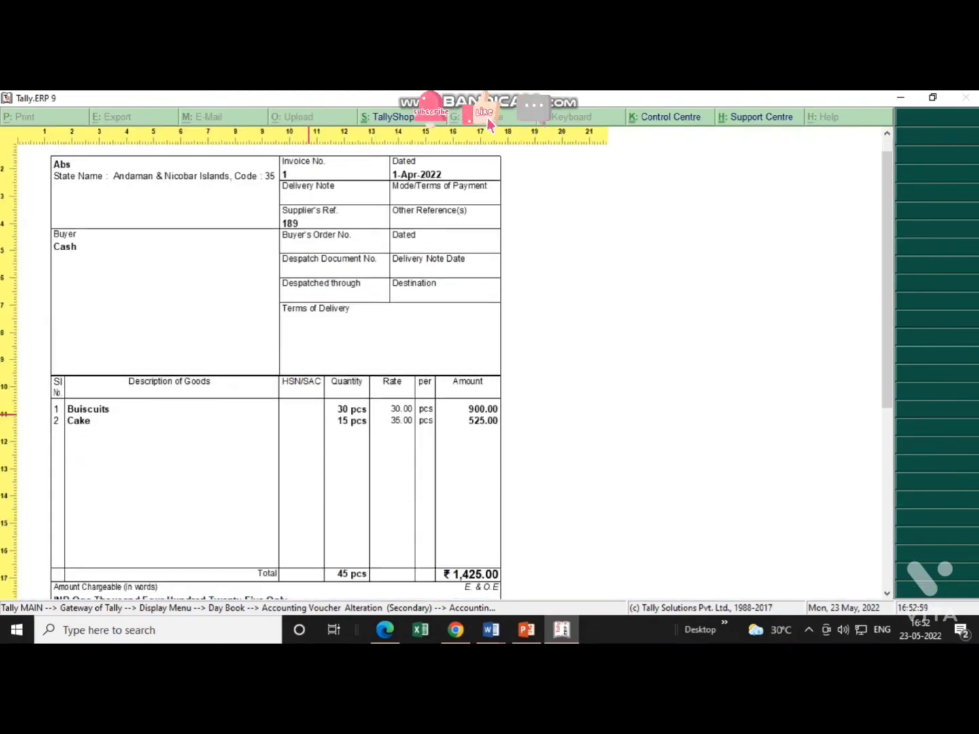
scroll(488, 120, down, 5)
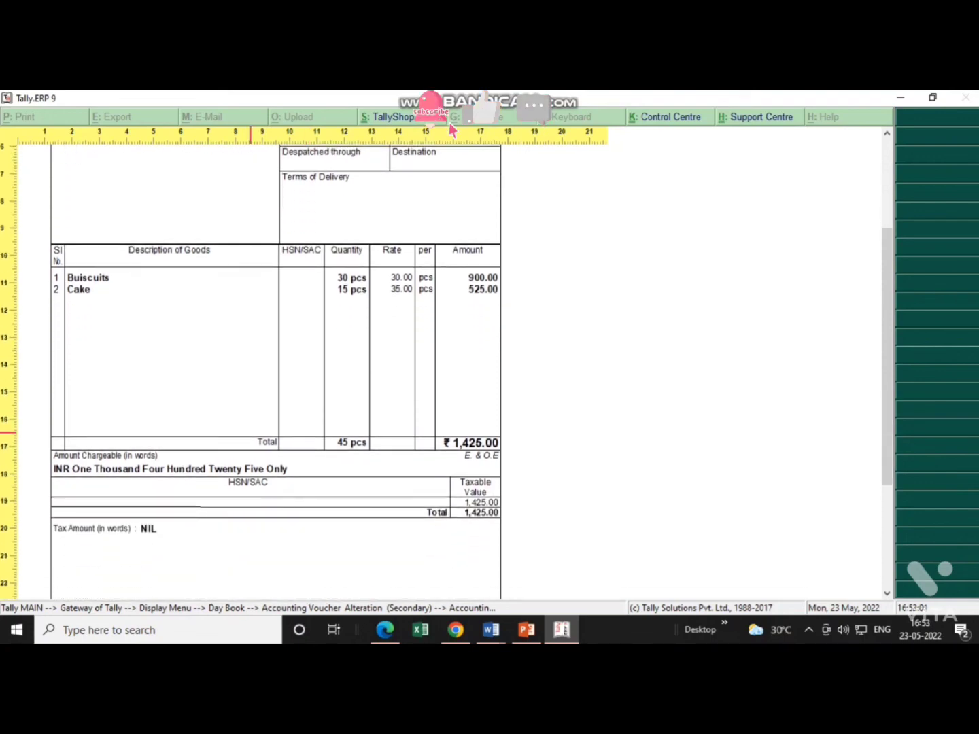
scroll(486, 121, down, 3)
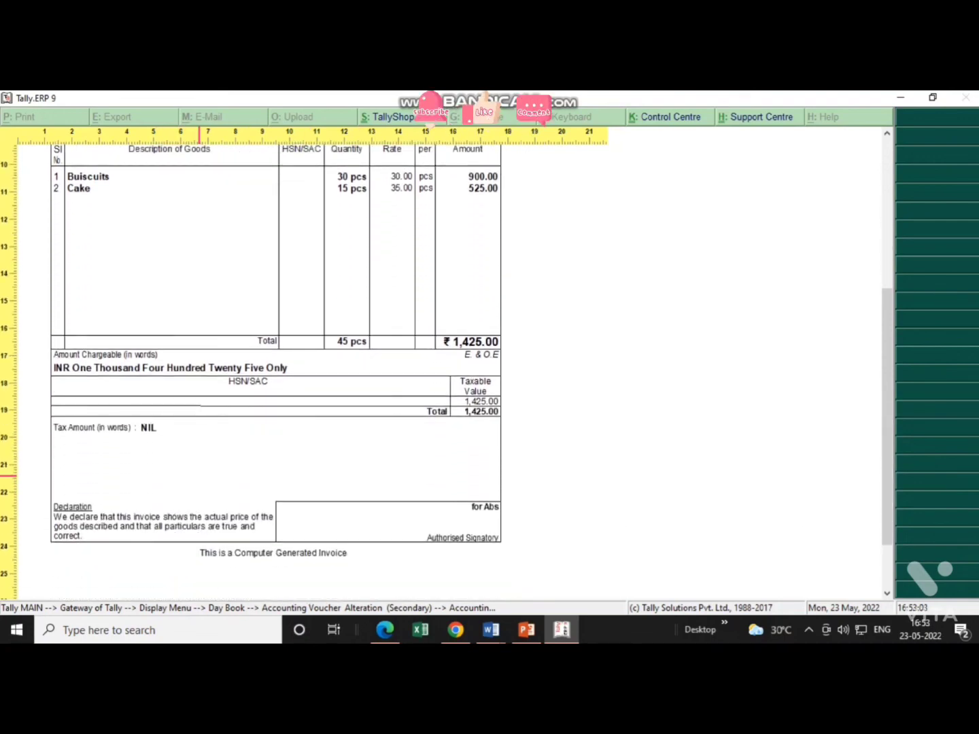
scroll(487, 118, up, 9)
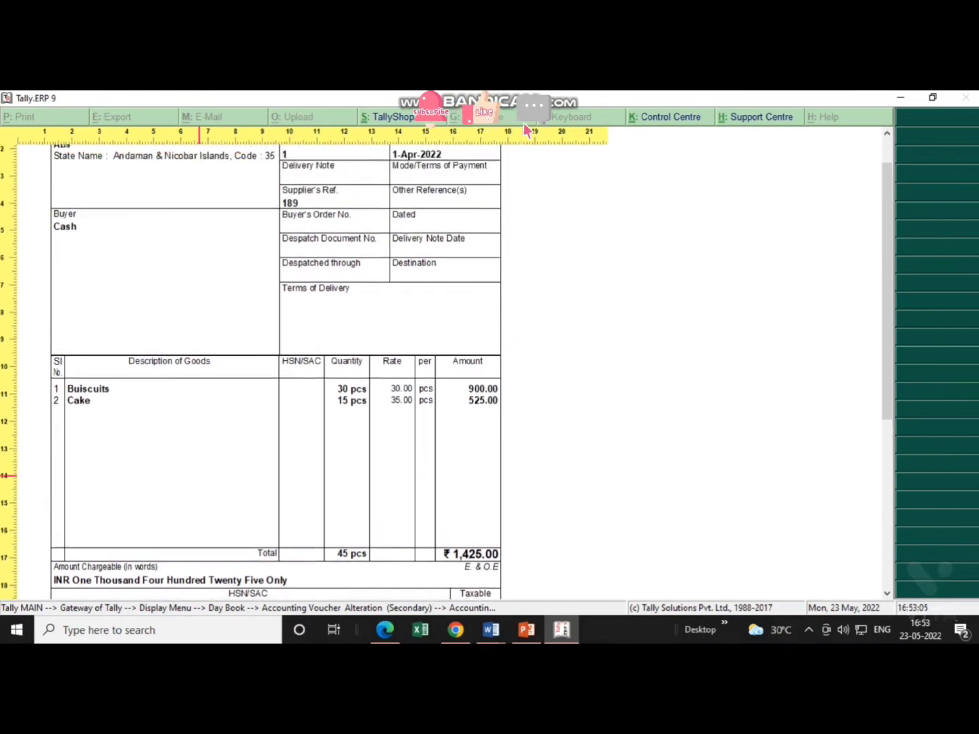
key(alt+z)
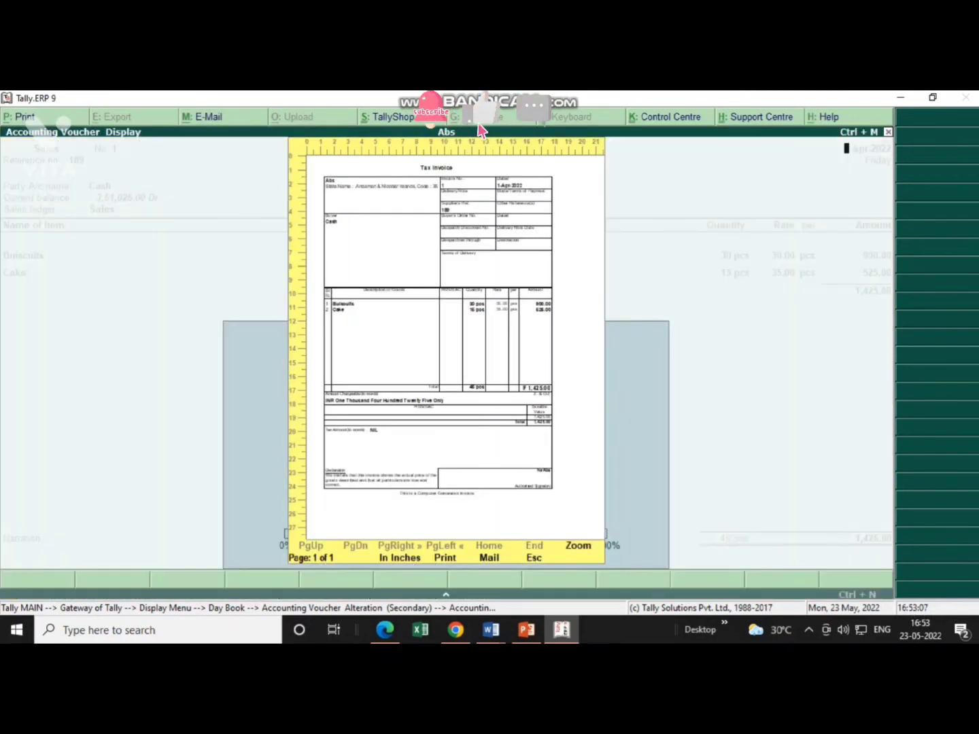
key(Escape)
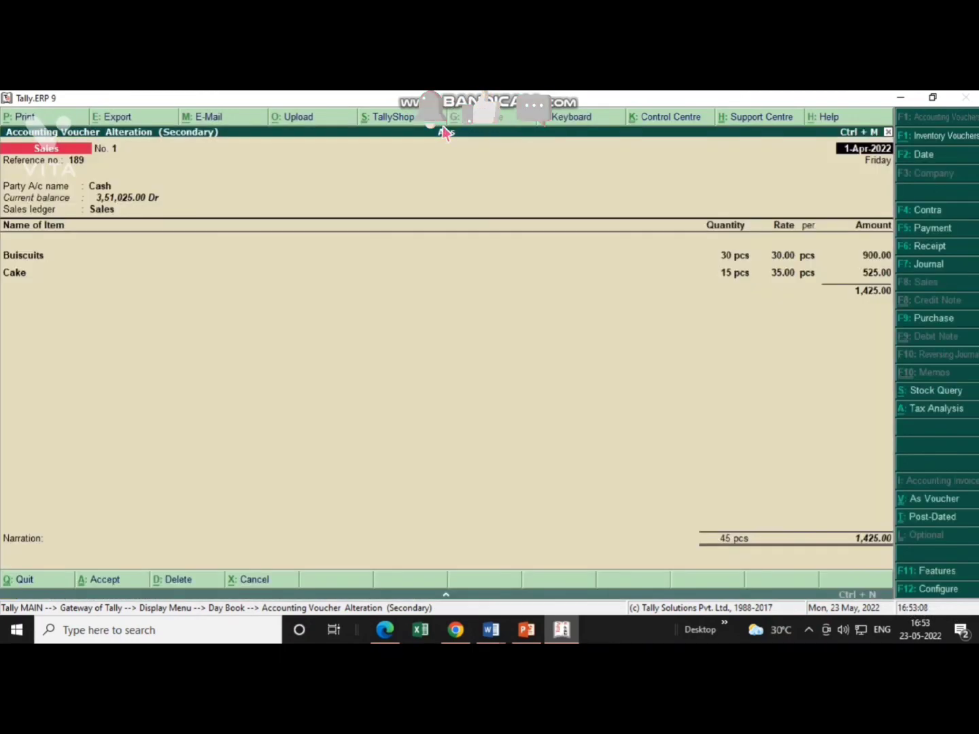